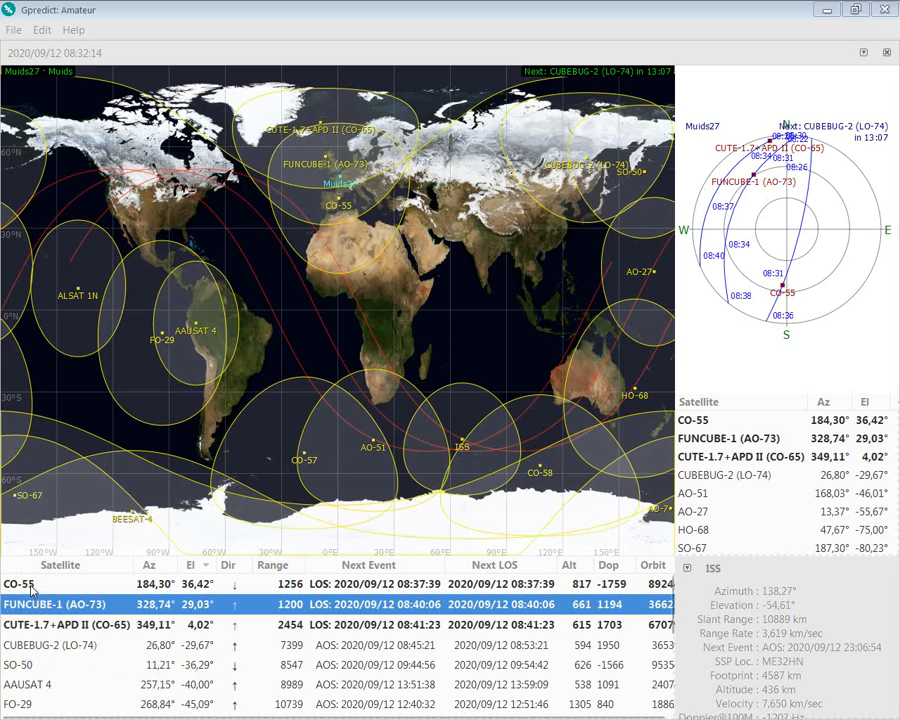
Look up the CO-55 satellite's orbit information and transponder frequencies, and close its information
click(30, 590)
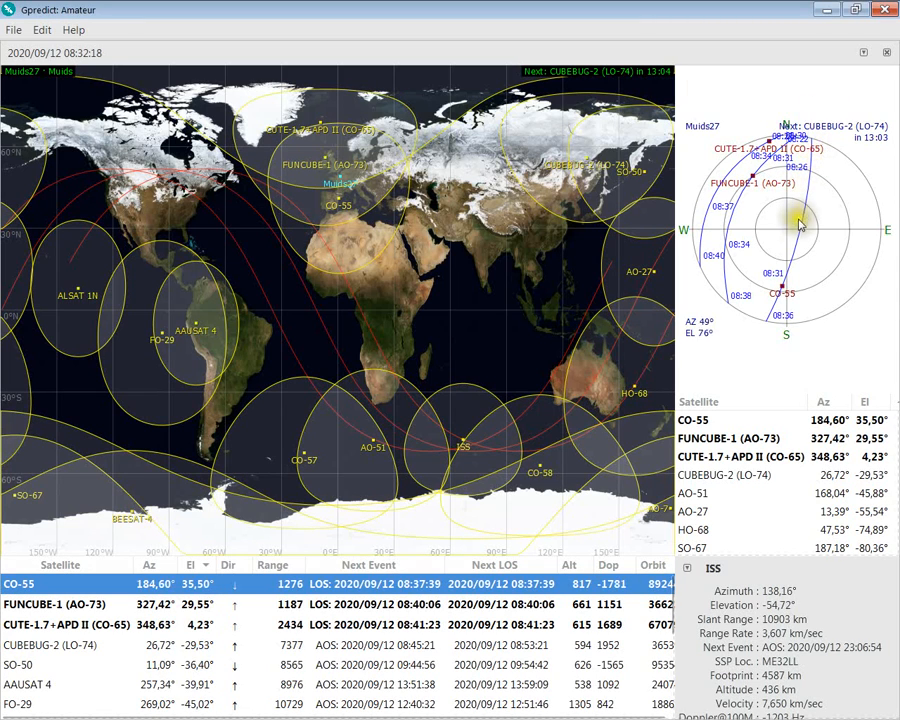
click(767, 314)
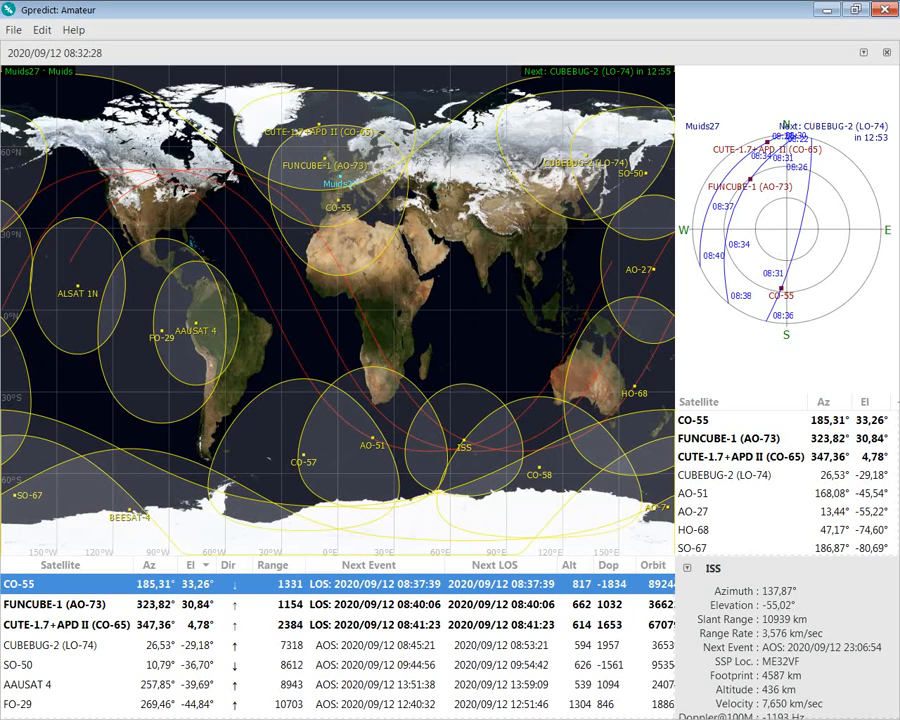
double_click(72, 597)
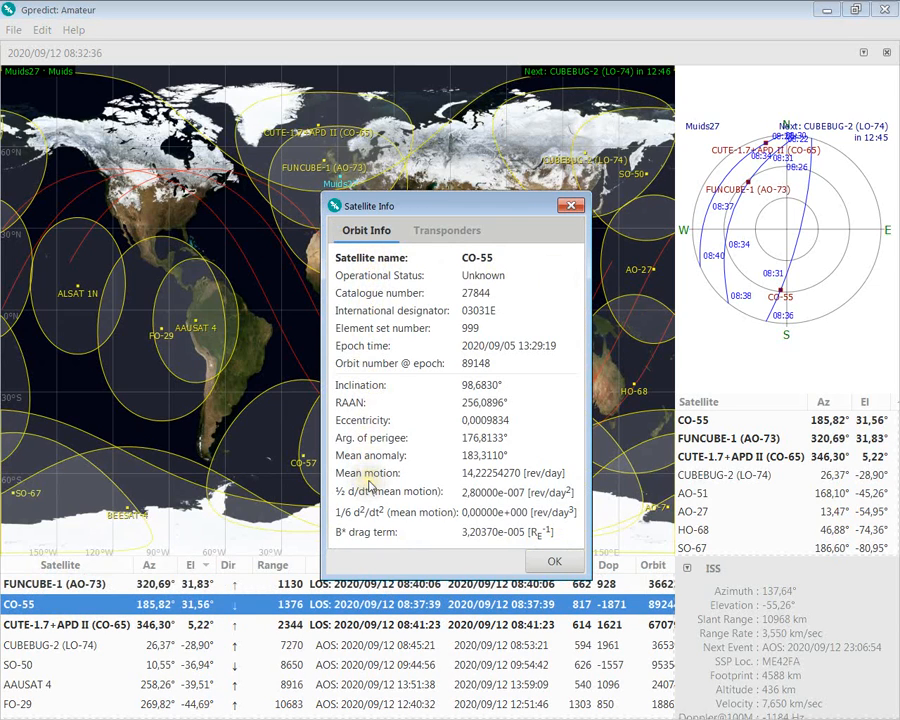
click(464, 231)
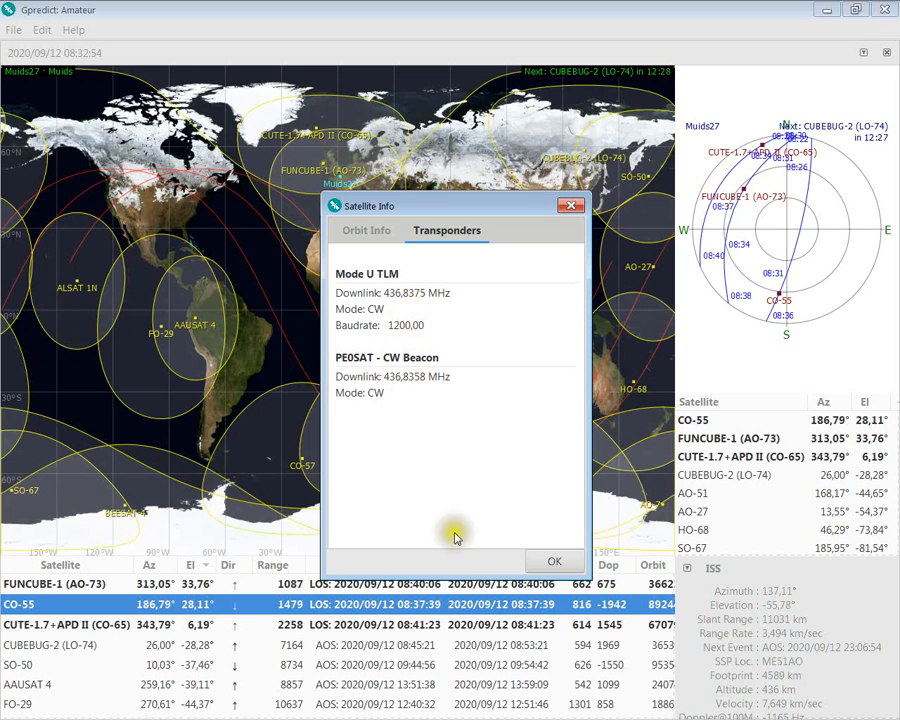
click(556, 562)
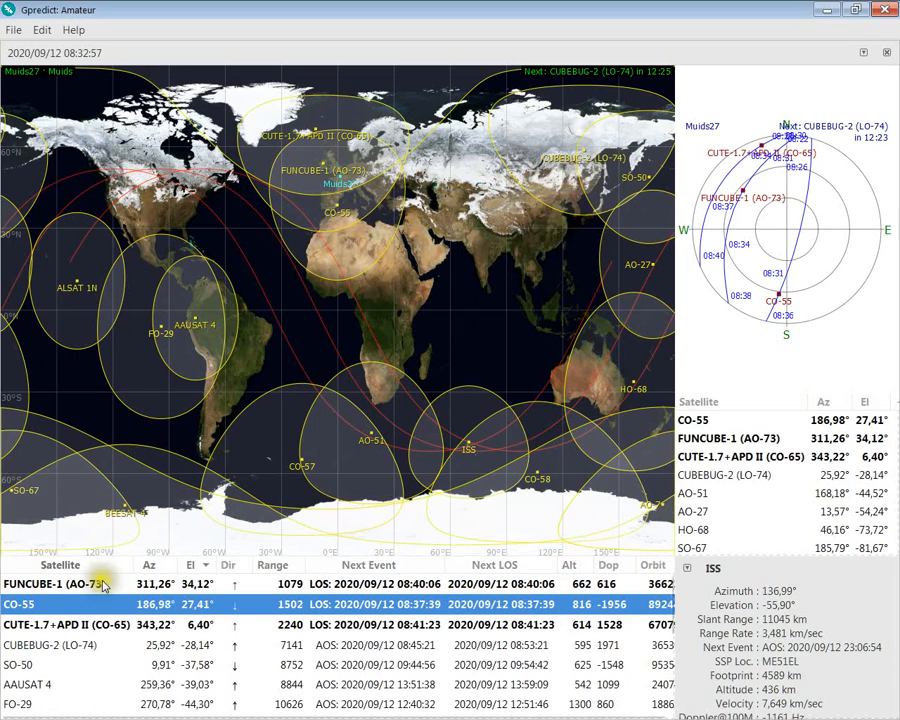
Look up the orbit information and the full transponder list of FUNCUBE-1 (AO-73), and close its information
click(58, 587)
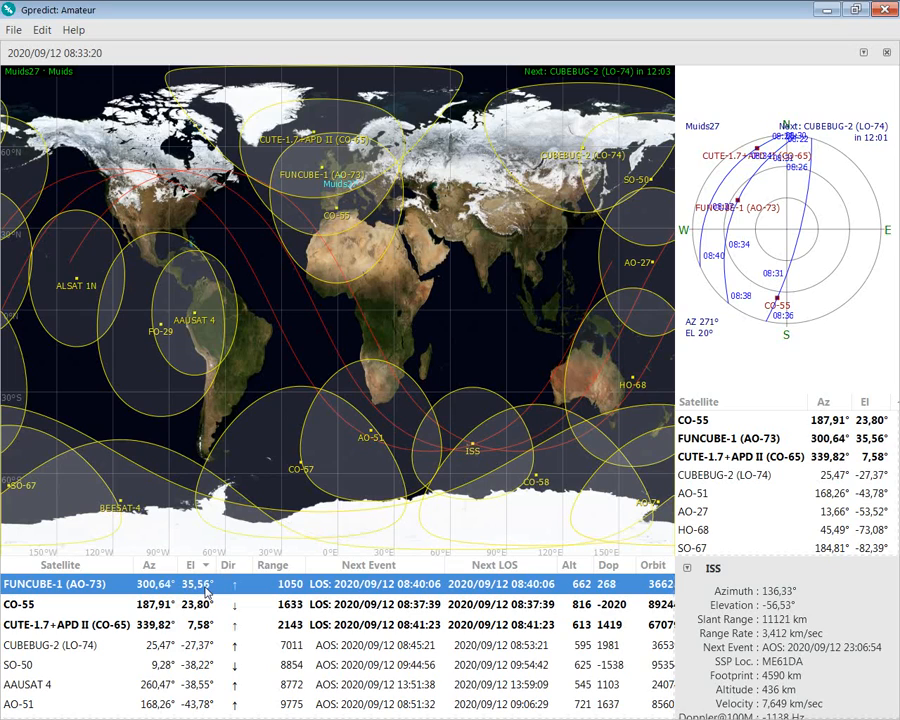
double_click(233, 598)
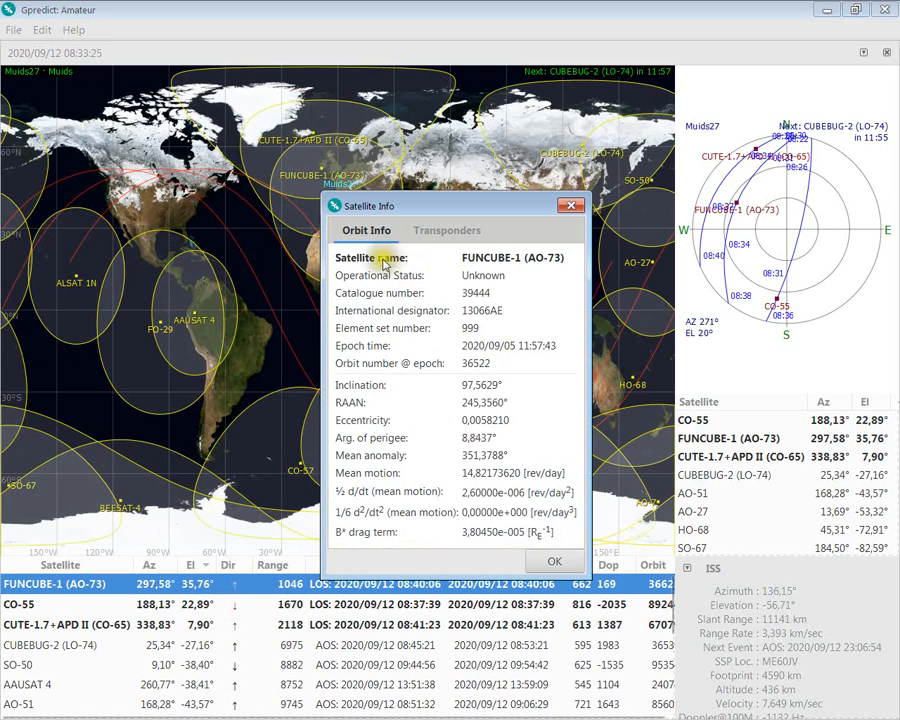
click(474, 229)
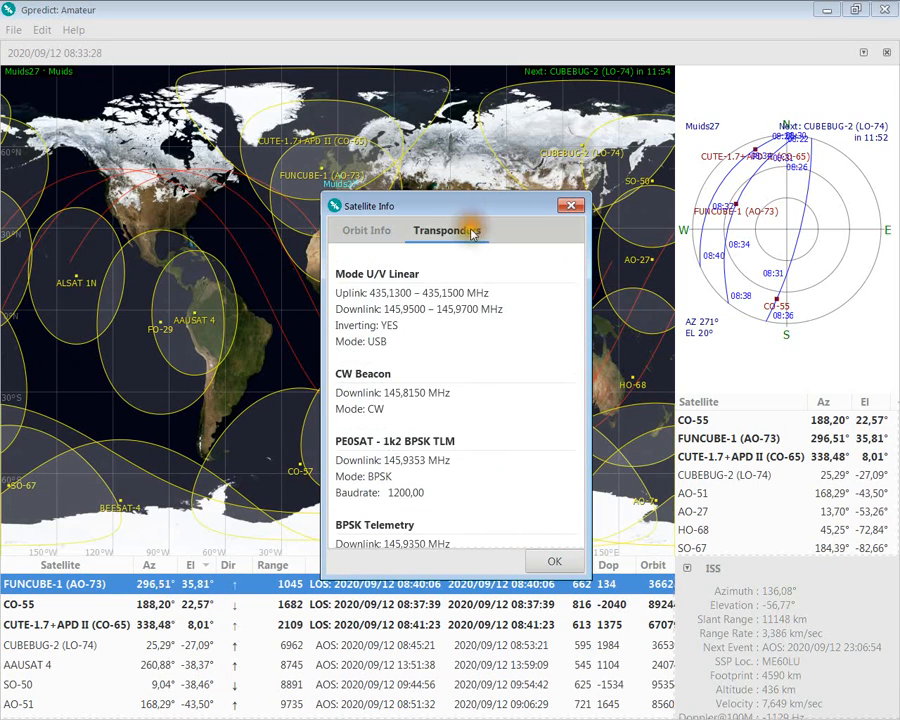
scroll(466, 337, down, 3)
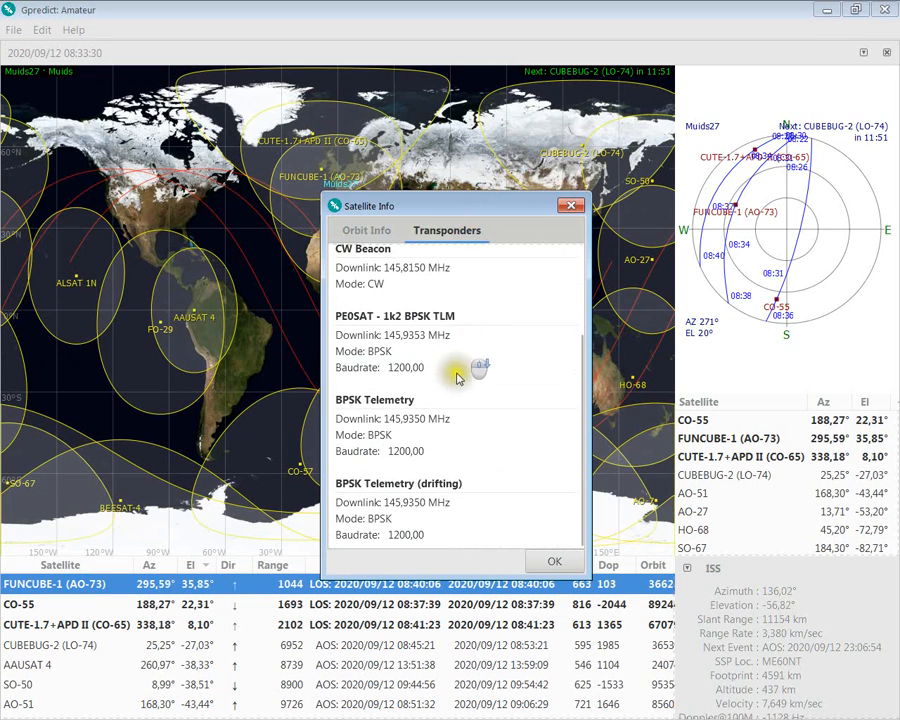
scroll(440, 462, up, 2)
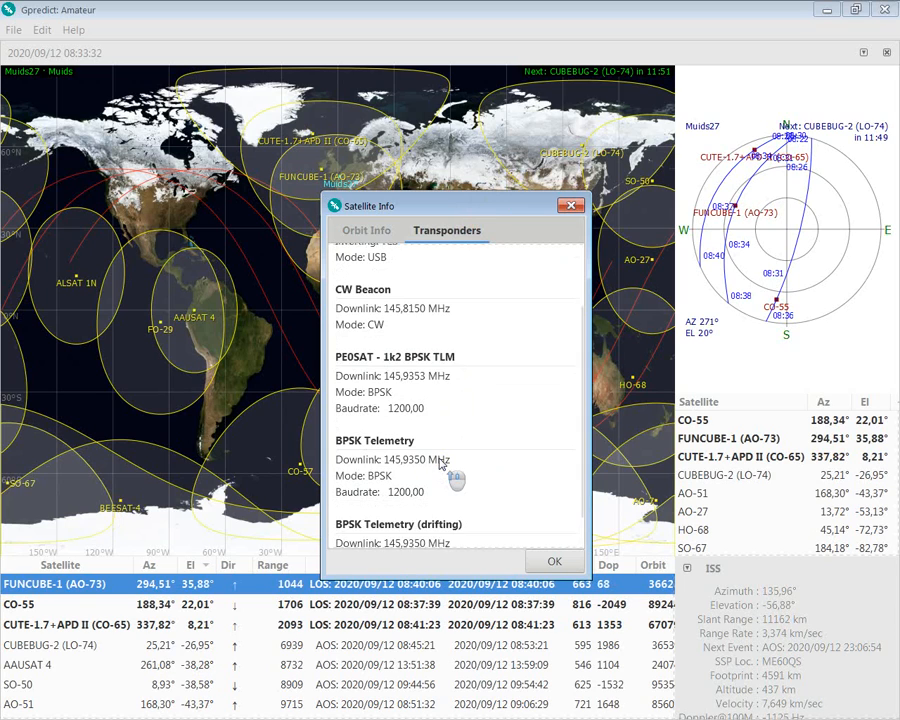
scroll(440, 462, down, 2)
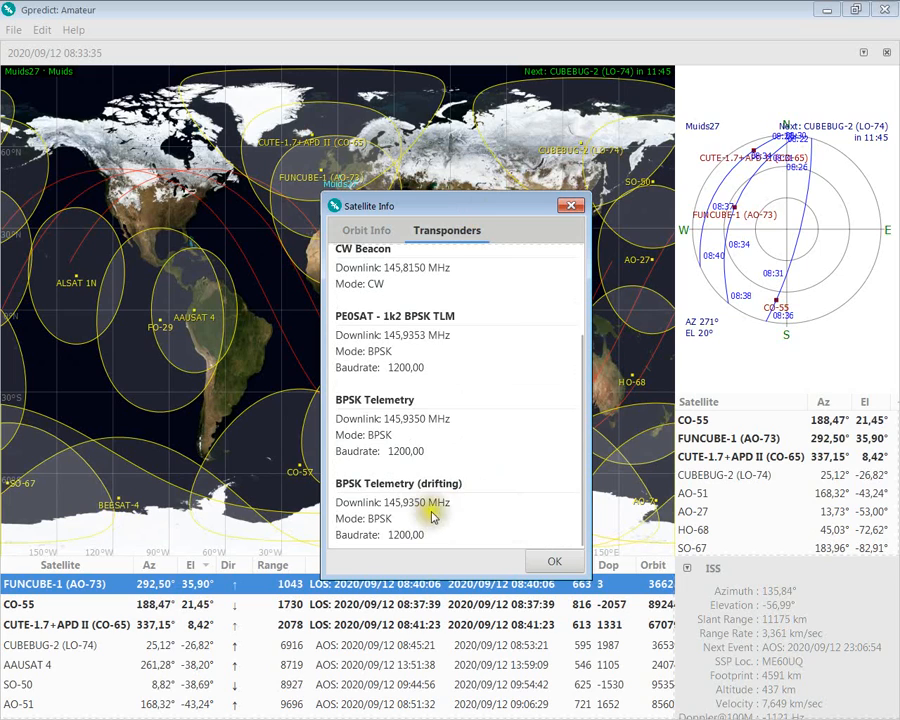
scroll(394, 450, up, 1)
scroll(458, 370, up, 1)
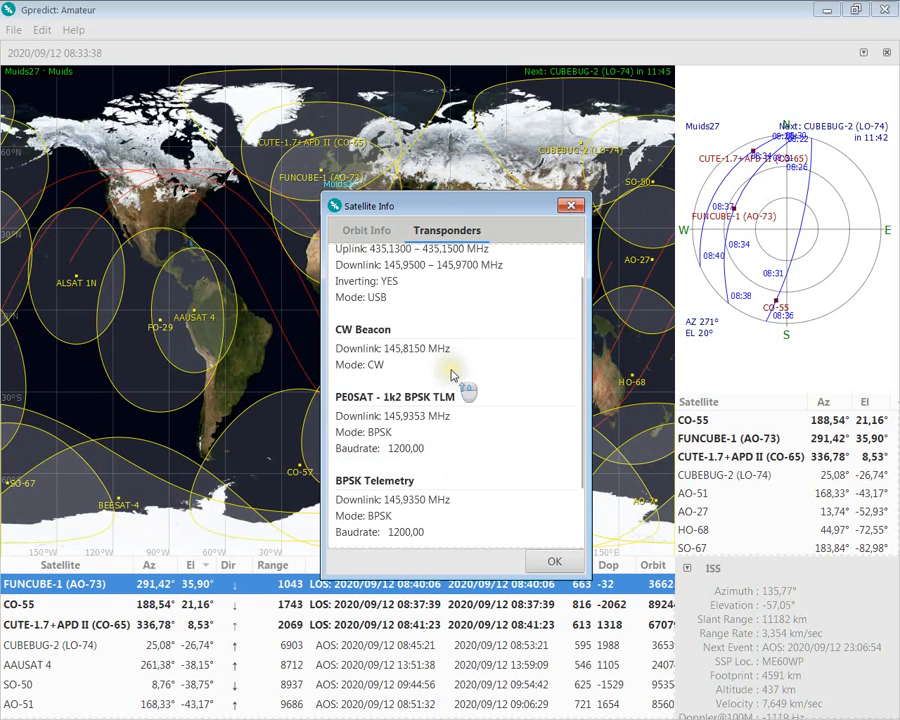
scroll(410, 380, up, 1)
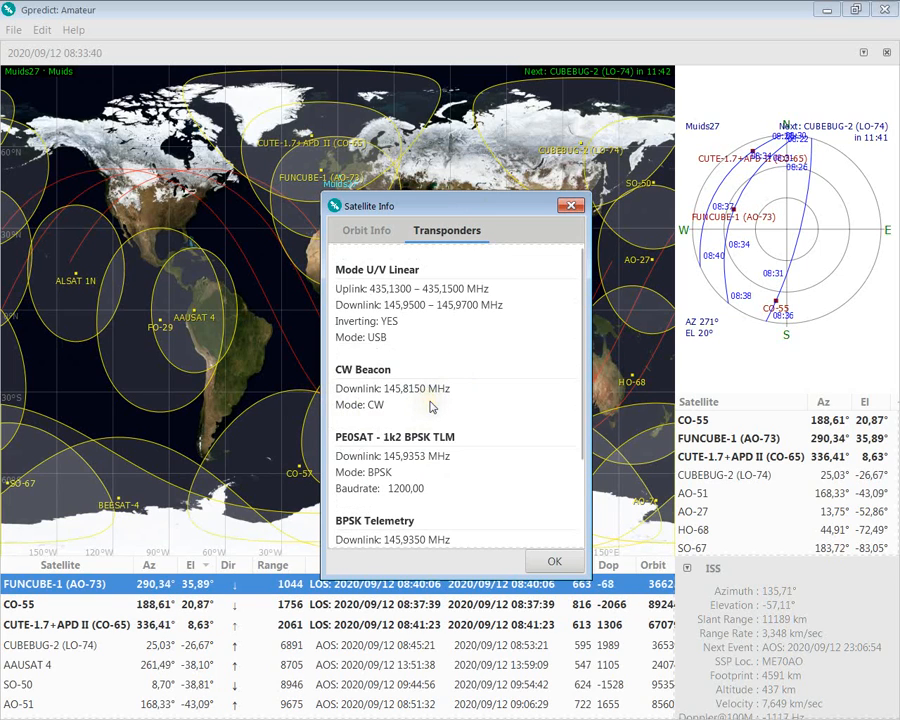
scroll(432, 404, up, 1)
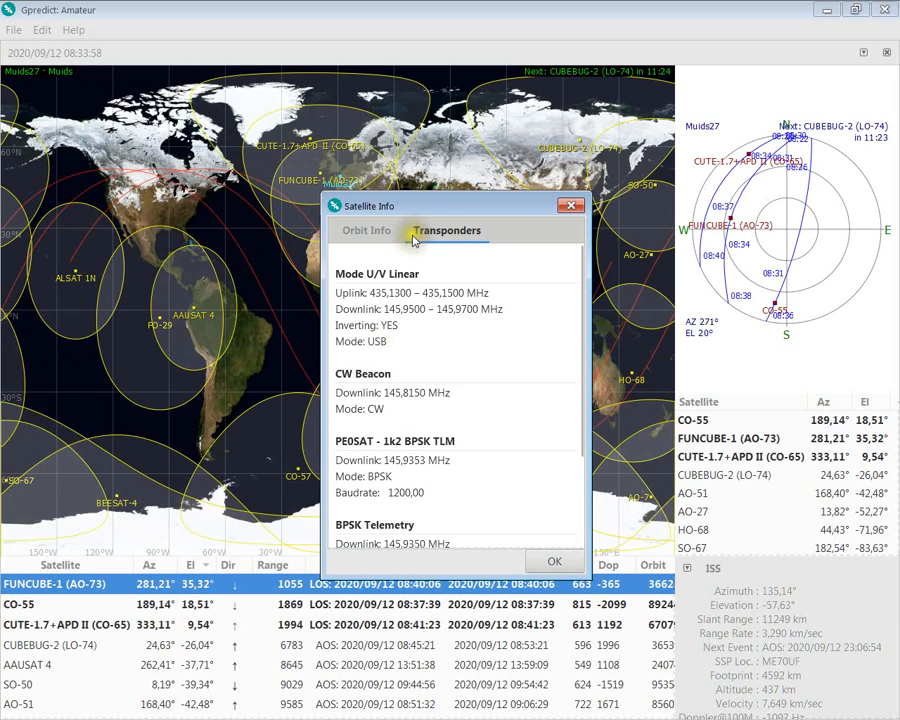
click(569, 208)
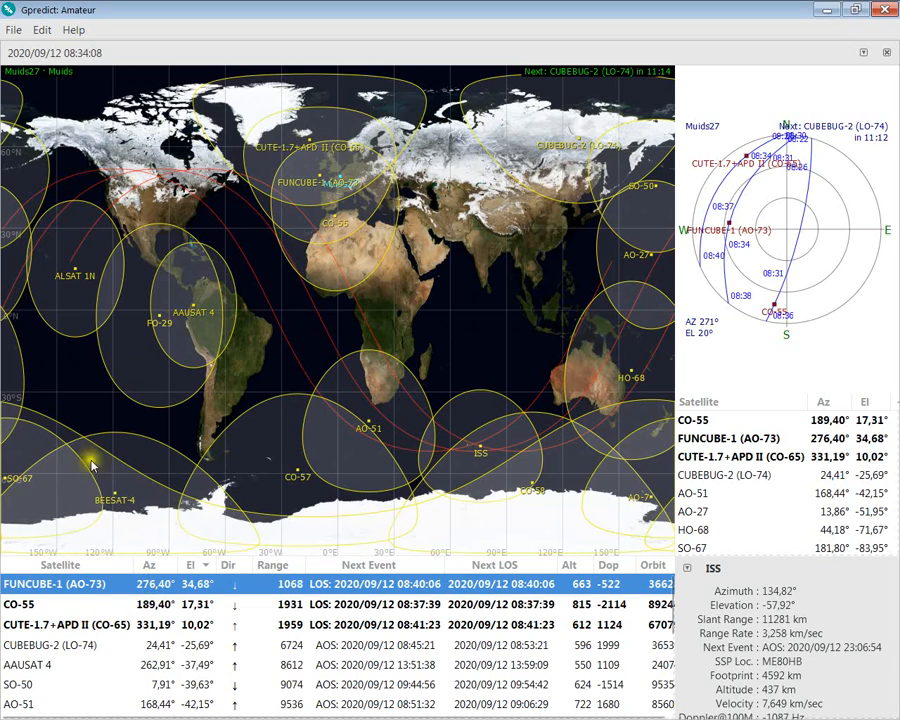
Update the transponder data and the TLE files from the network
click(44, 34)
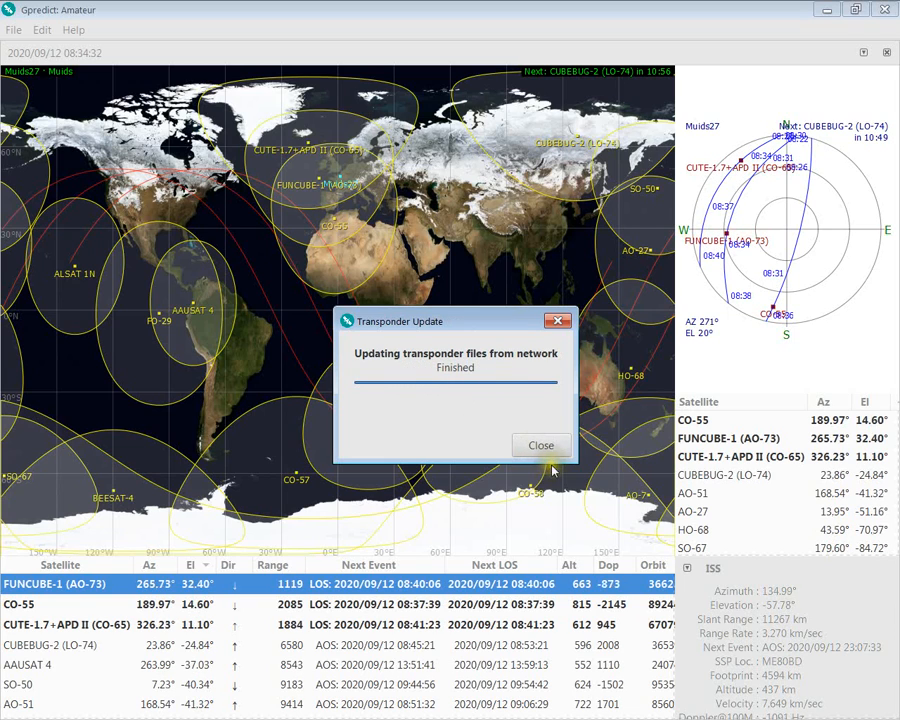
click(551, 458)
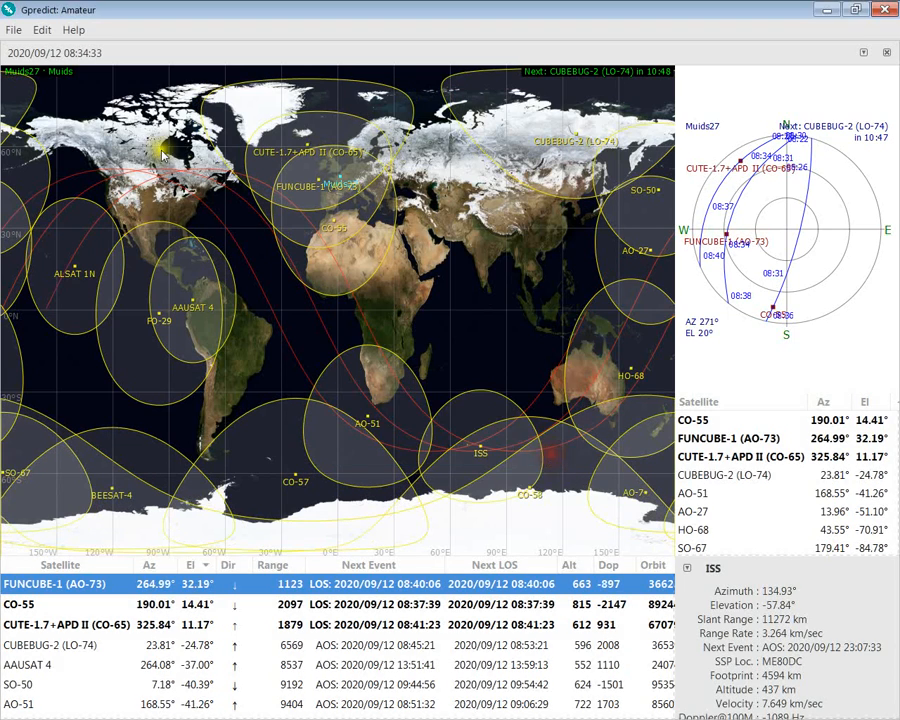
click(44, 52)
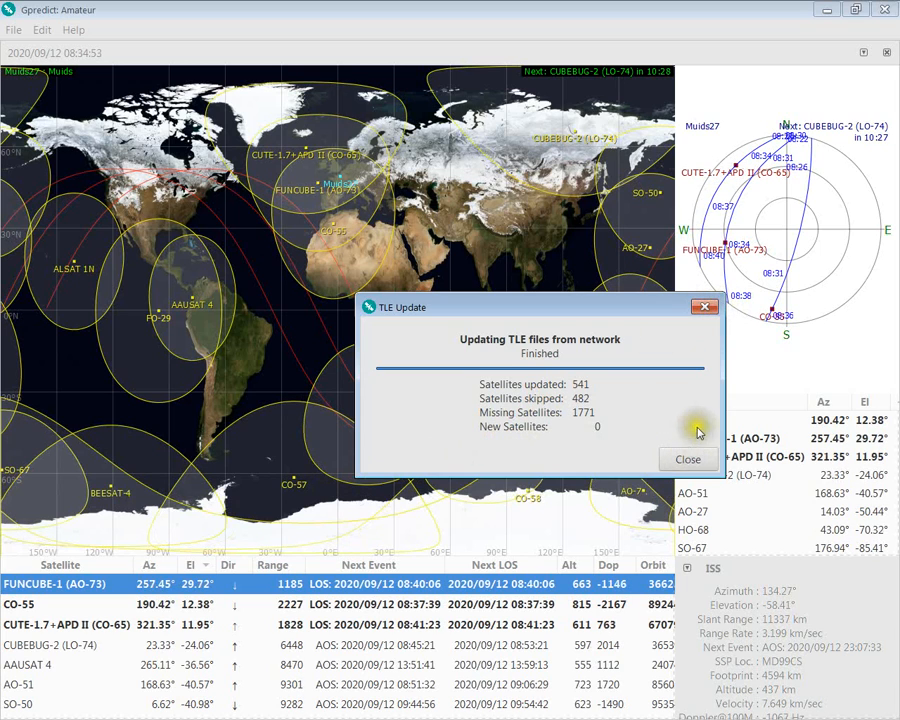
click(687, 459)
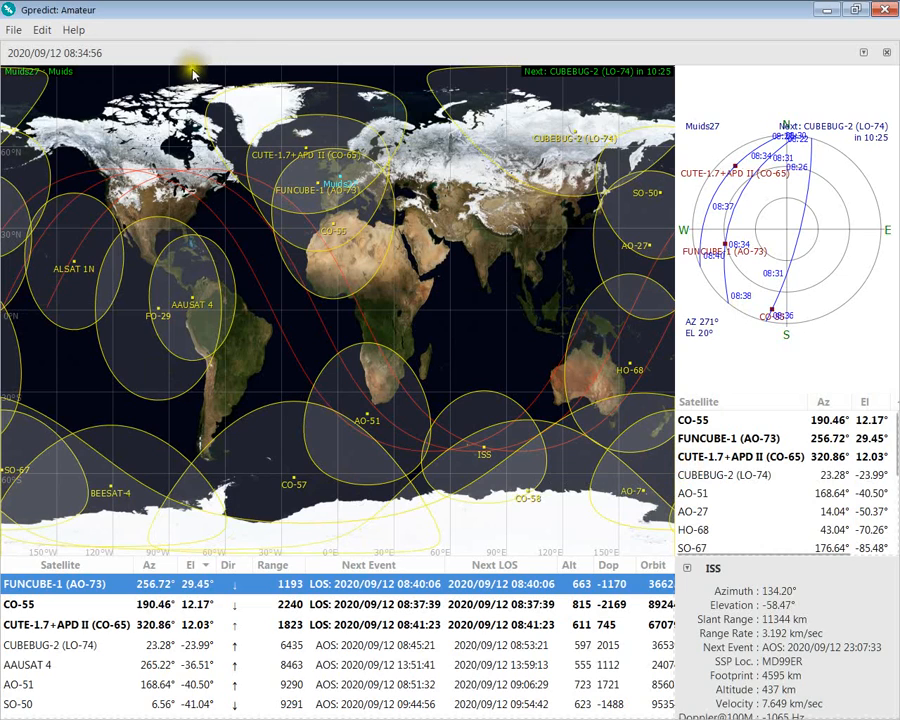
Open the preferences and review the general settings for number formats, ground stations and TLE updates
click(41, 28)
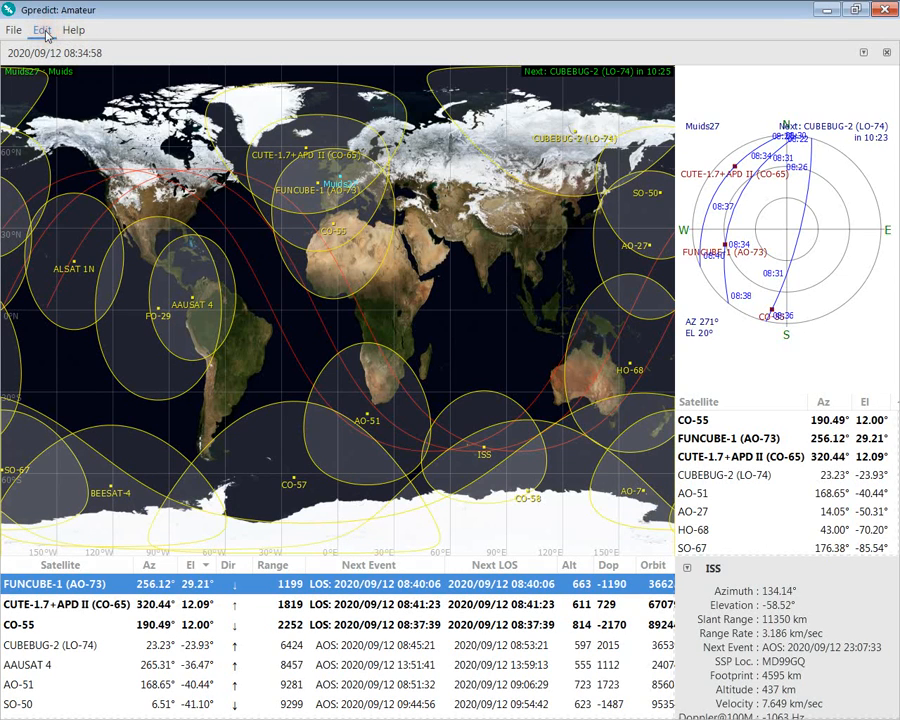
click(62, 112)
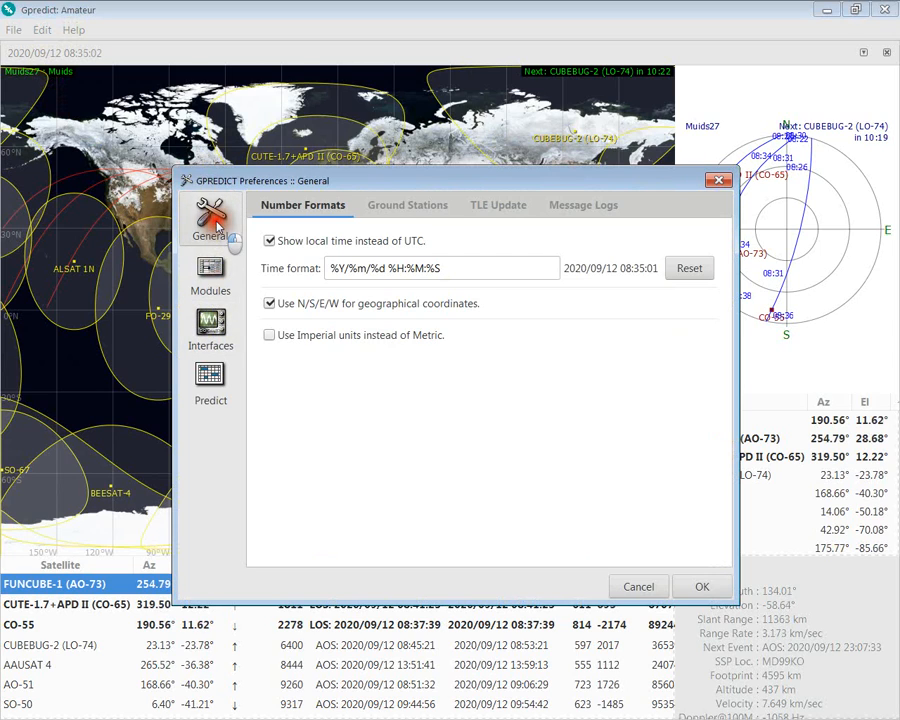
click(303, 208)
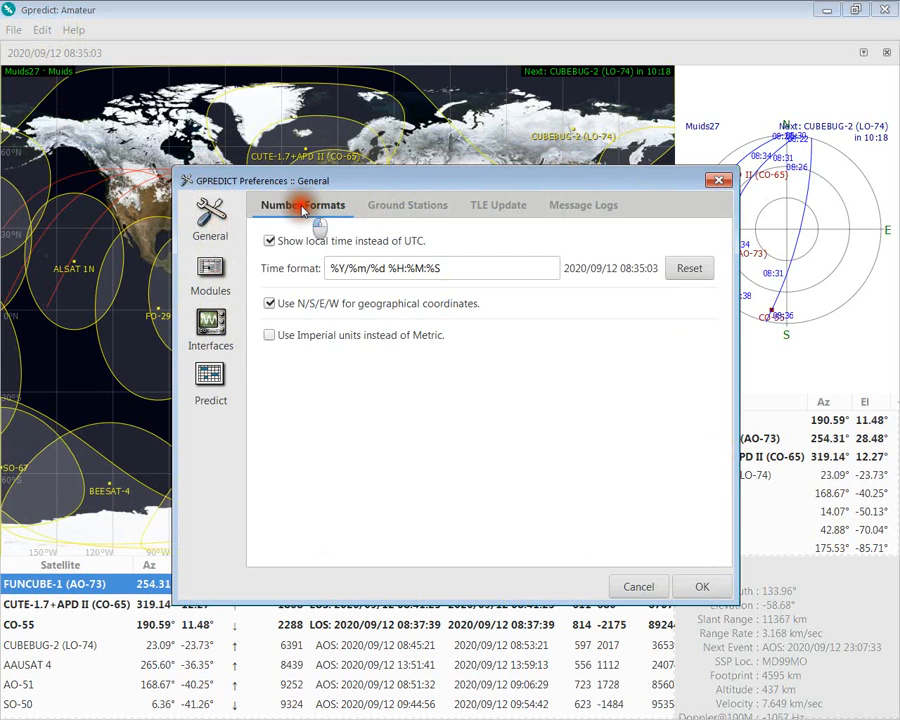
click(427, 207)
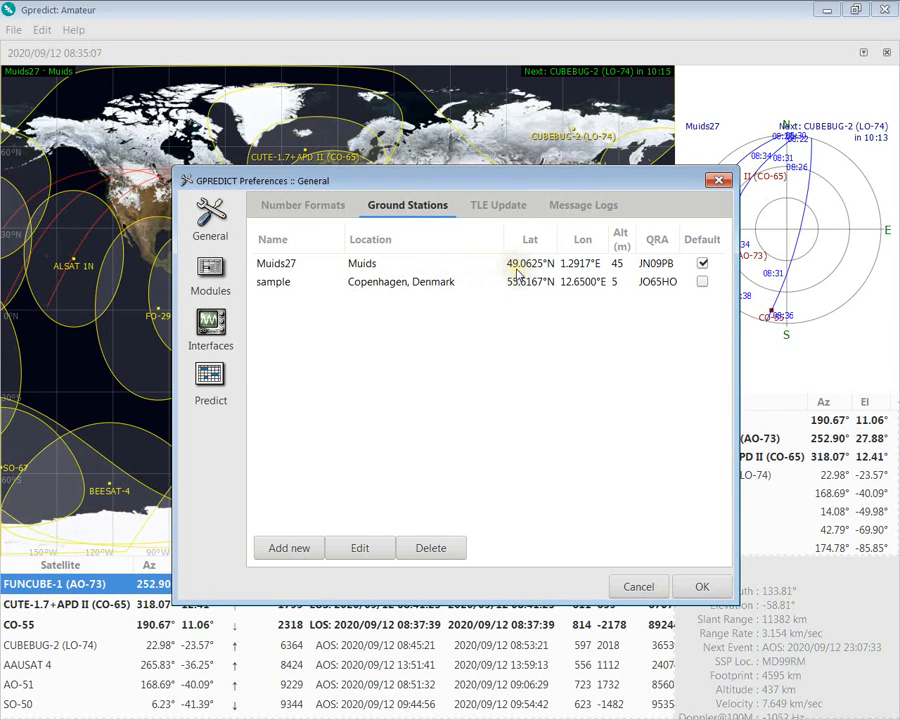
click(508, 212)
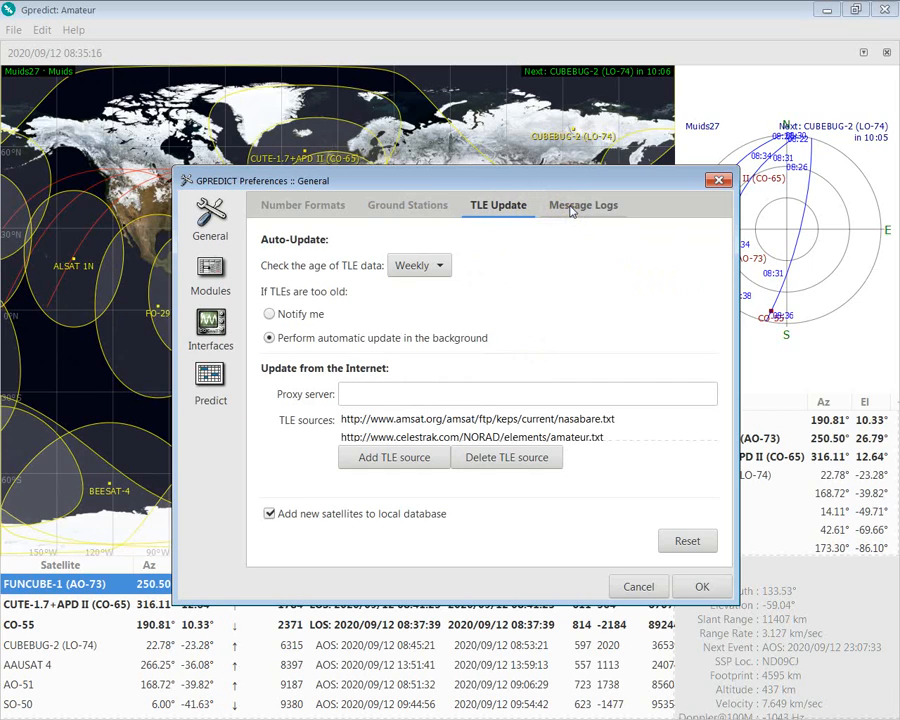
Preview the Polar and upcoming passes and All views (narrow) module layouts, and set the layout to All views (wide)
click(210, 279)
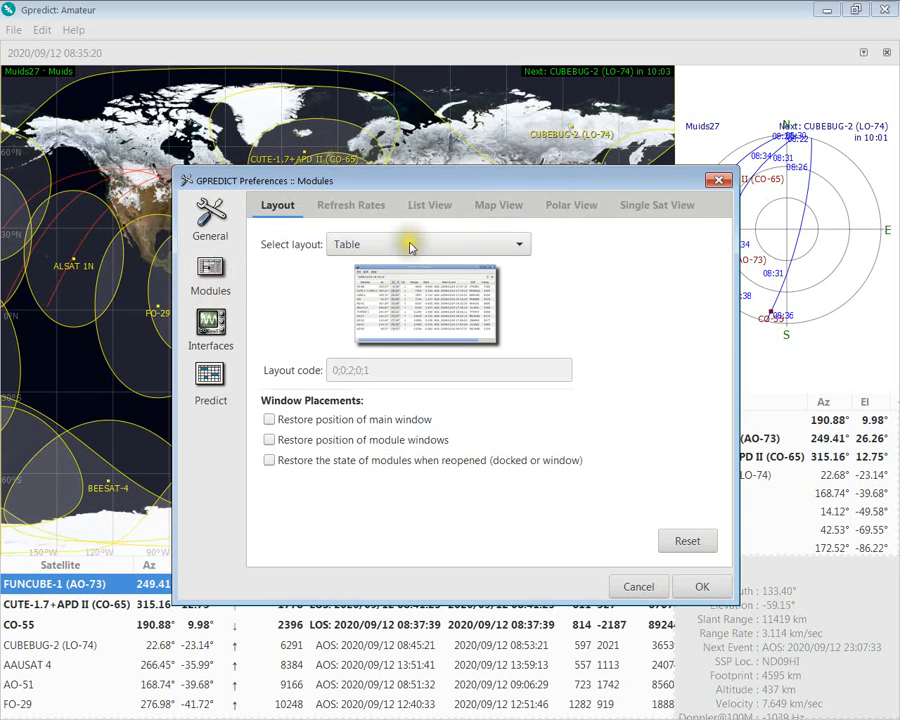
click(524, 247)
click(509, 272)
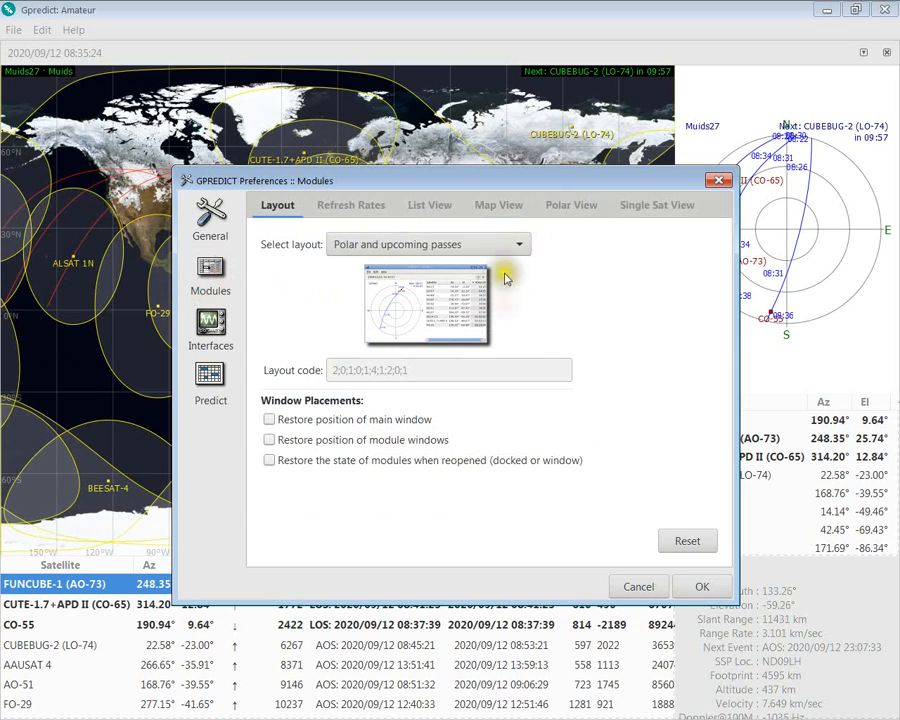
click(479, 274)
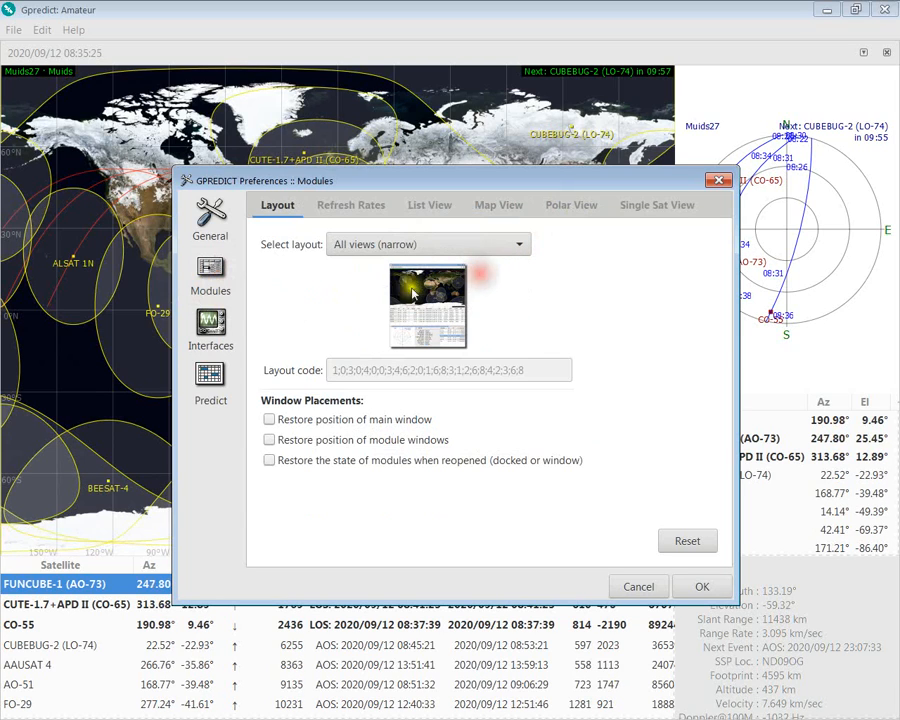
click(494, 248)
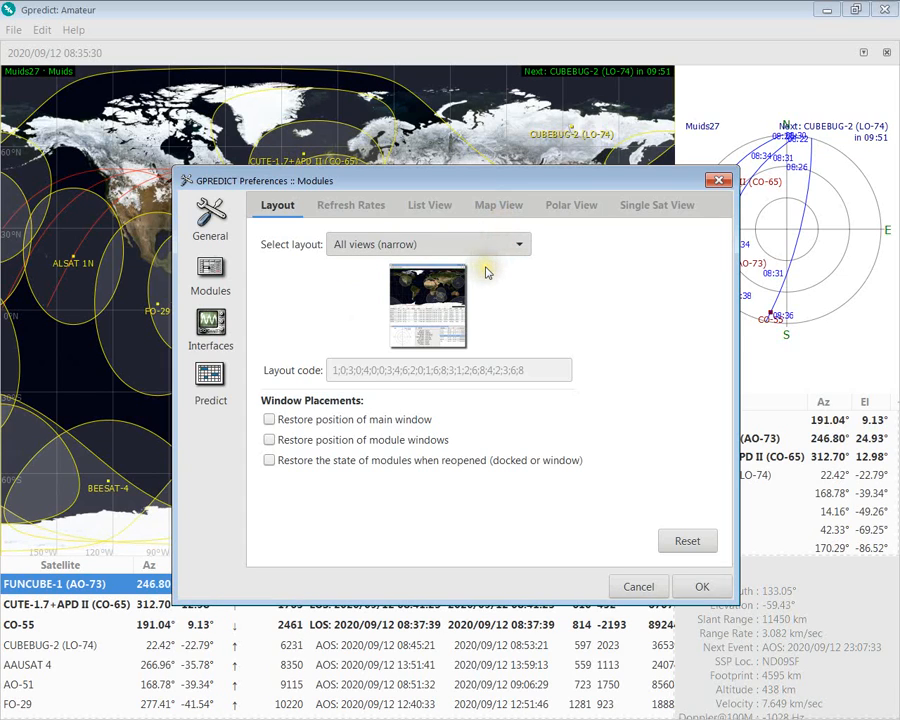
click(486, 264)
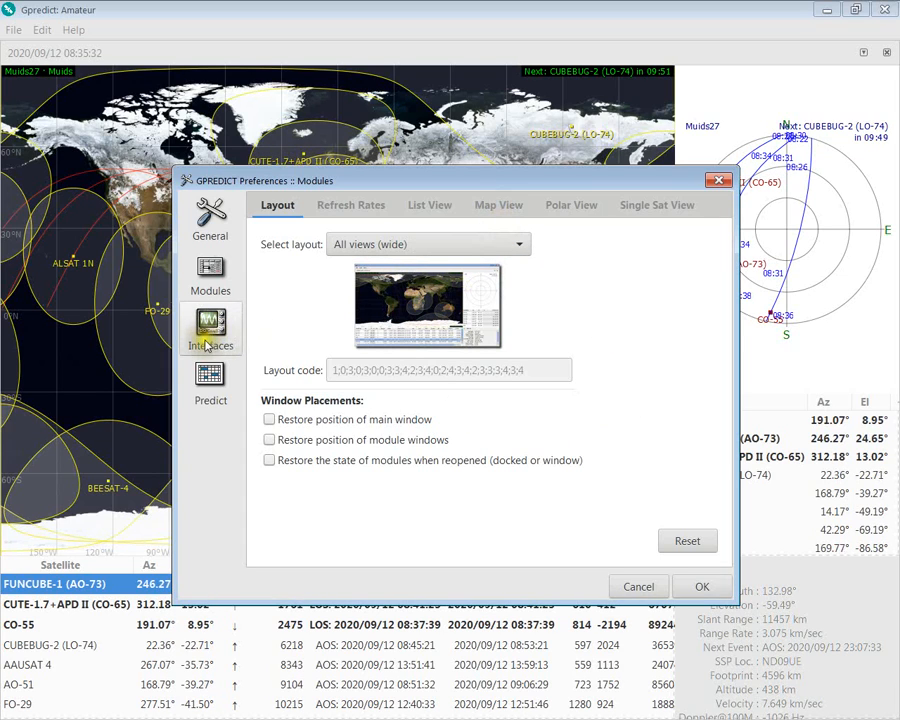
Review the module preferences for refresh rates, visible list view fields and map view appearance
click(352, 206)
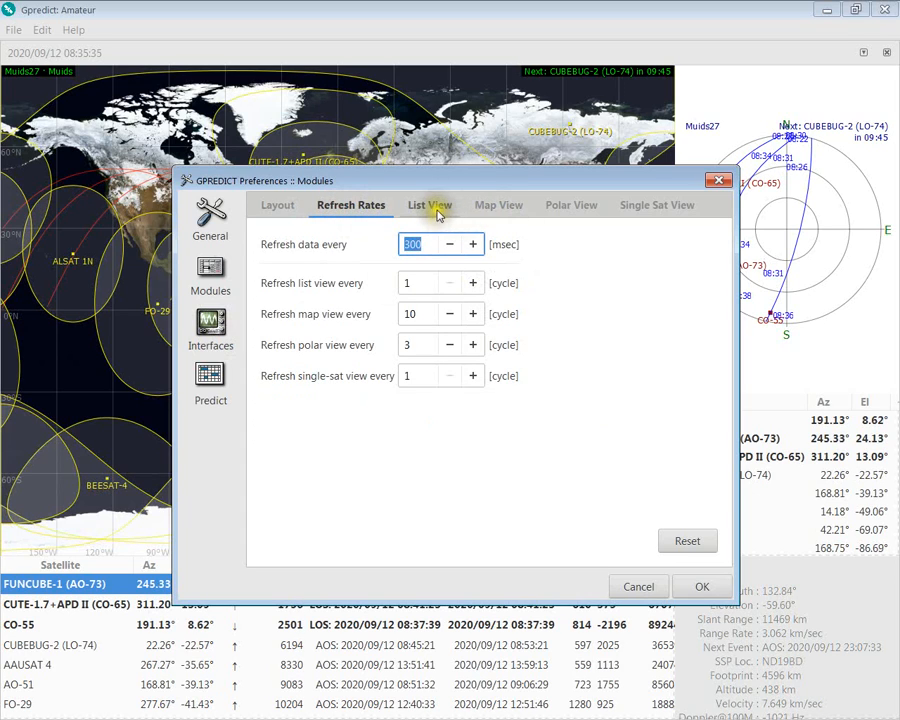
click(437, 213)
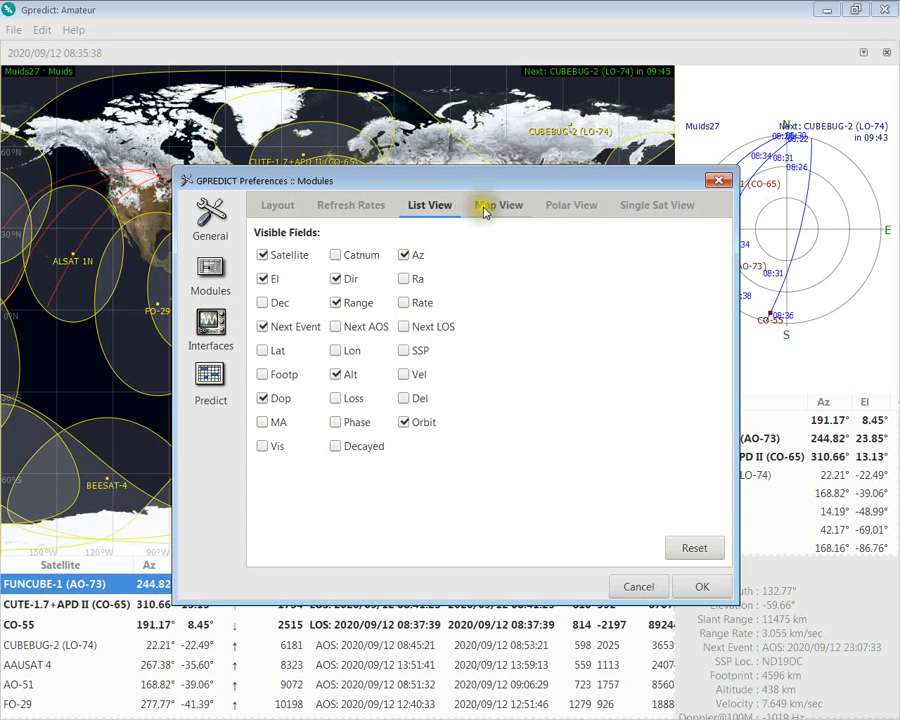
click(484, 211)
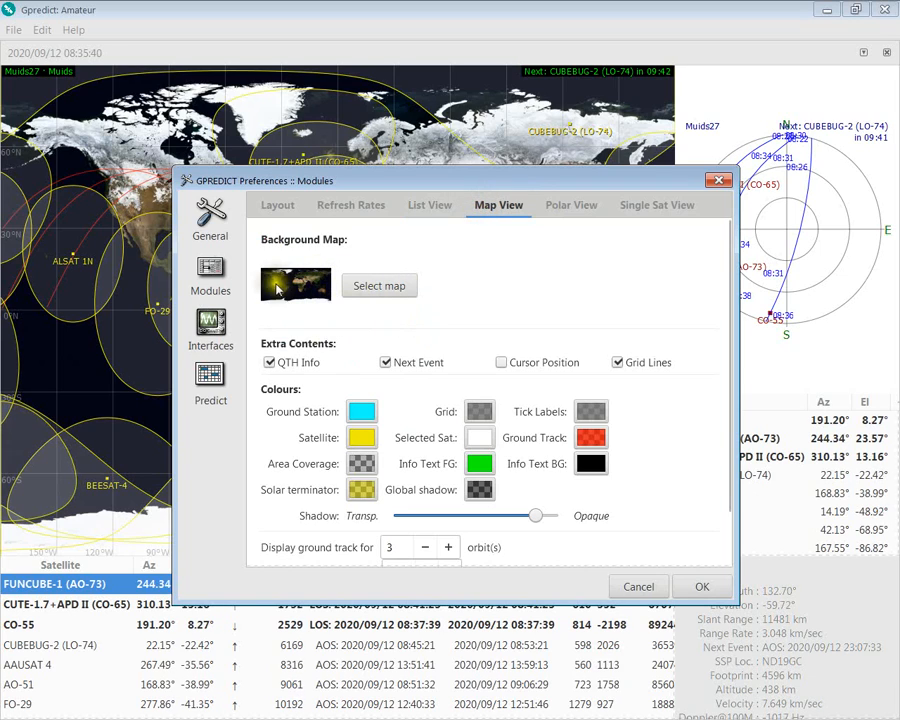
Browse the available background map images, preview nasa-bmng-05_1024.jpg, and close the map selection without choosing one
click(405, 288)
click(380, 284)
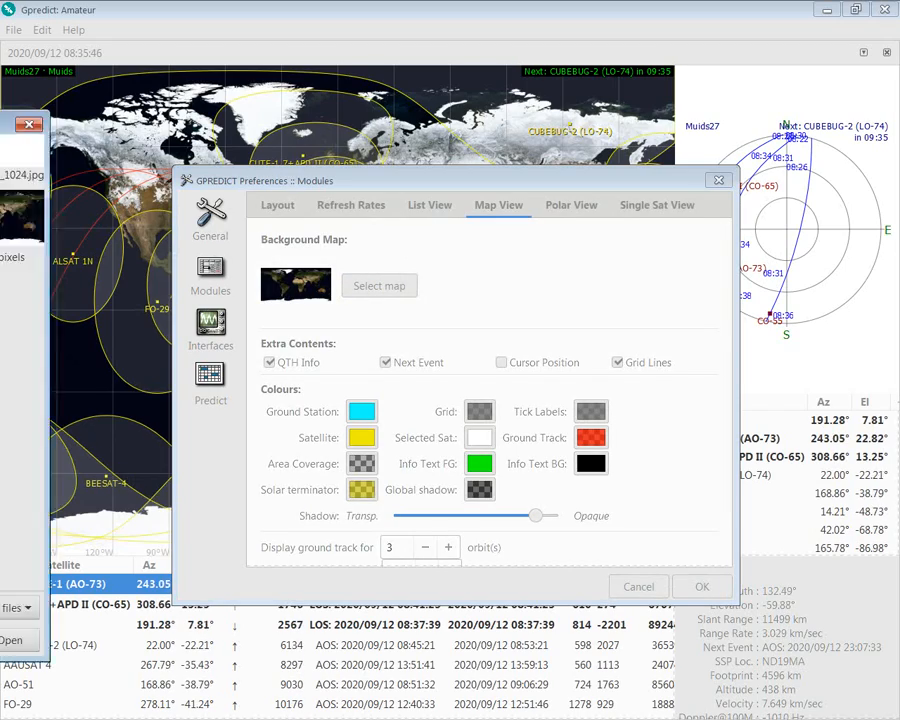
drag(0, 95, 652, 134)
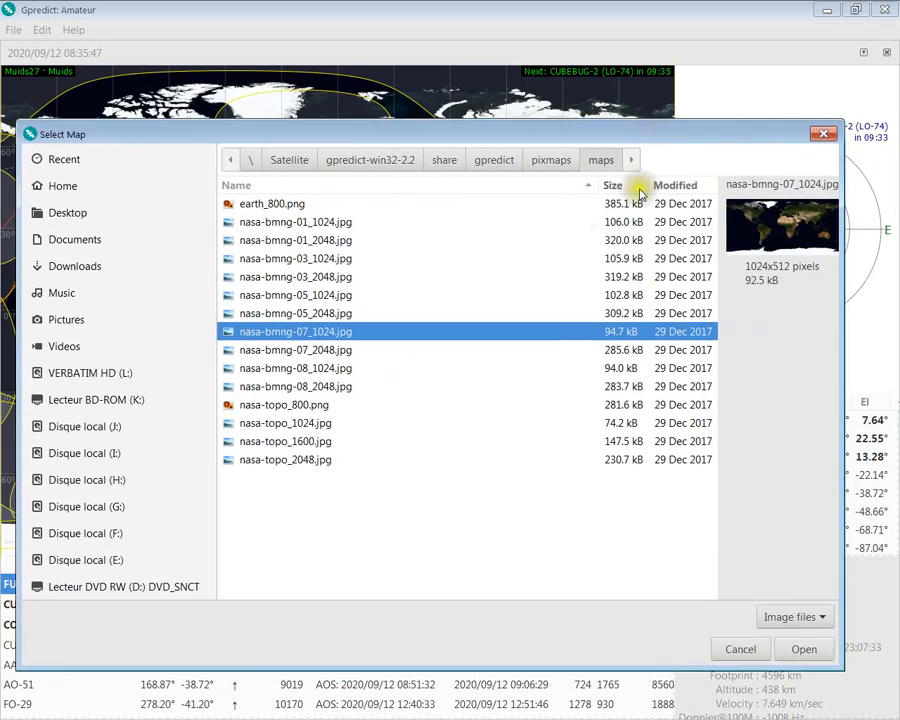
click(488, 262)
click(468, 298)
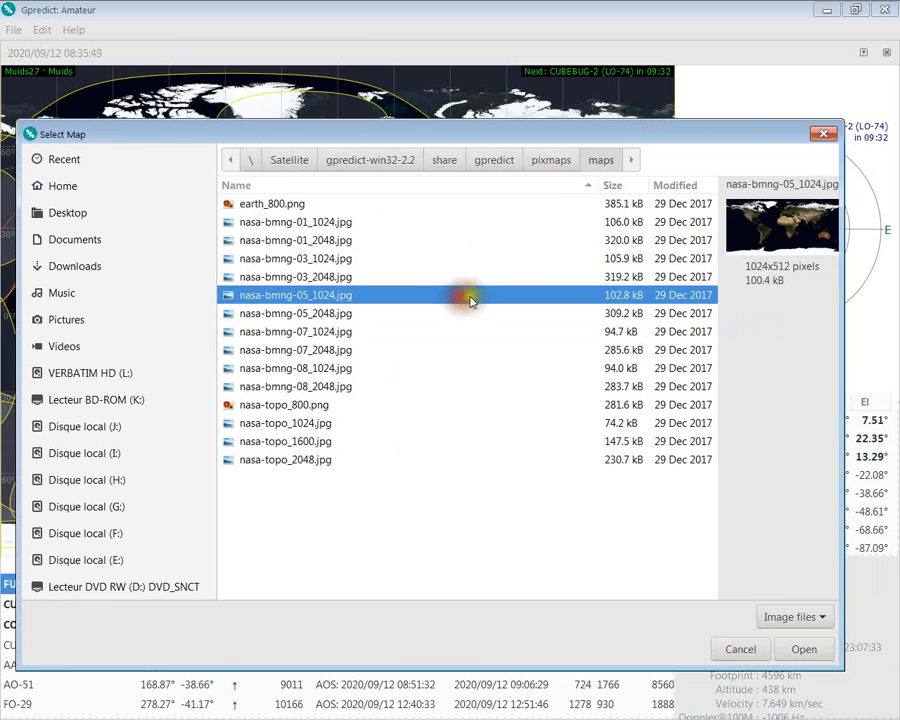
click(823, 133)
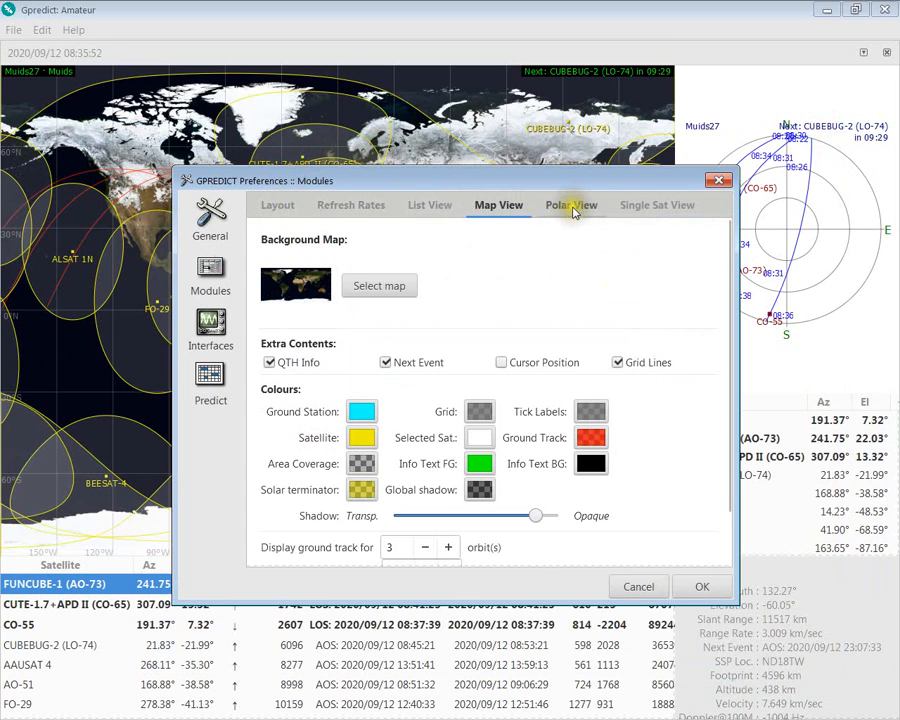
Review the module preferences for the polar view and the visible fields of the single satellite view
click(574, 208)
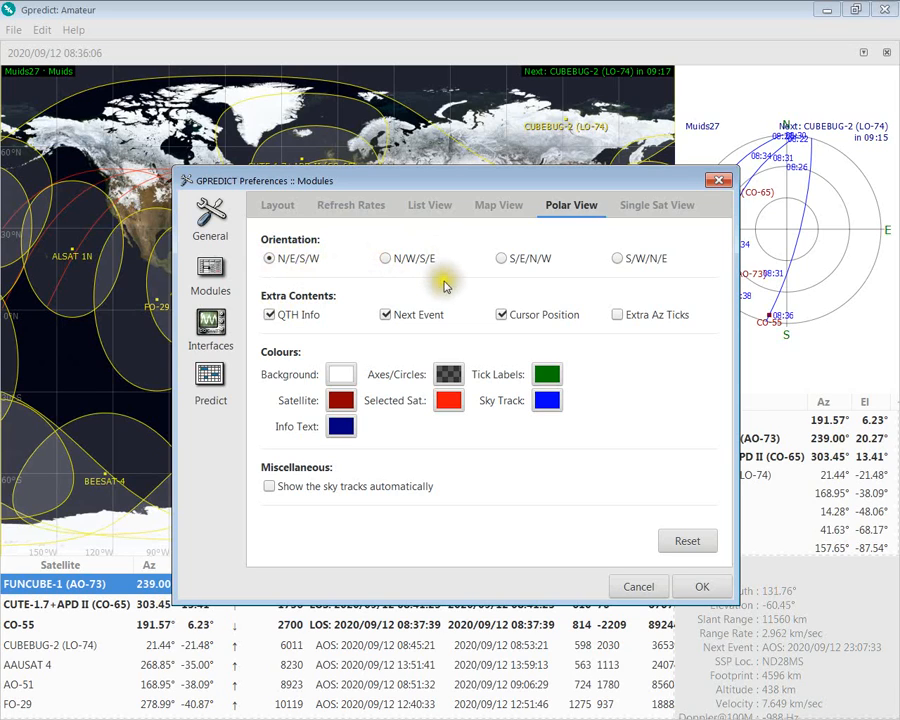
click(645, 214)
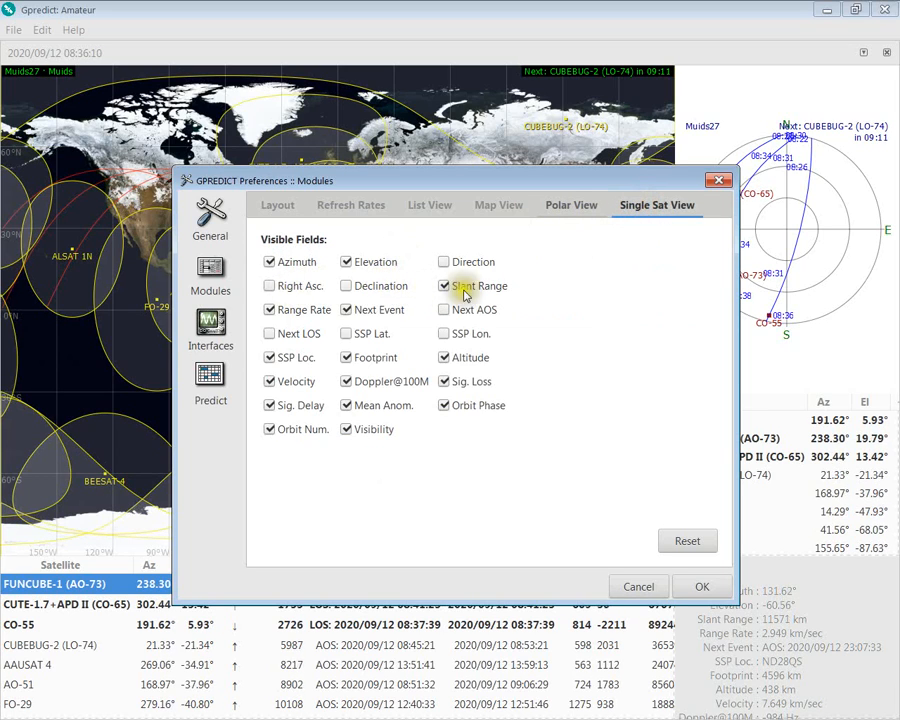
Create a new radio configuration in the interface preferences and name it ft-817
click(219, 336)
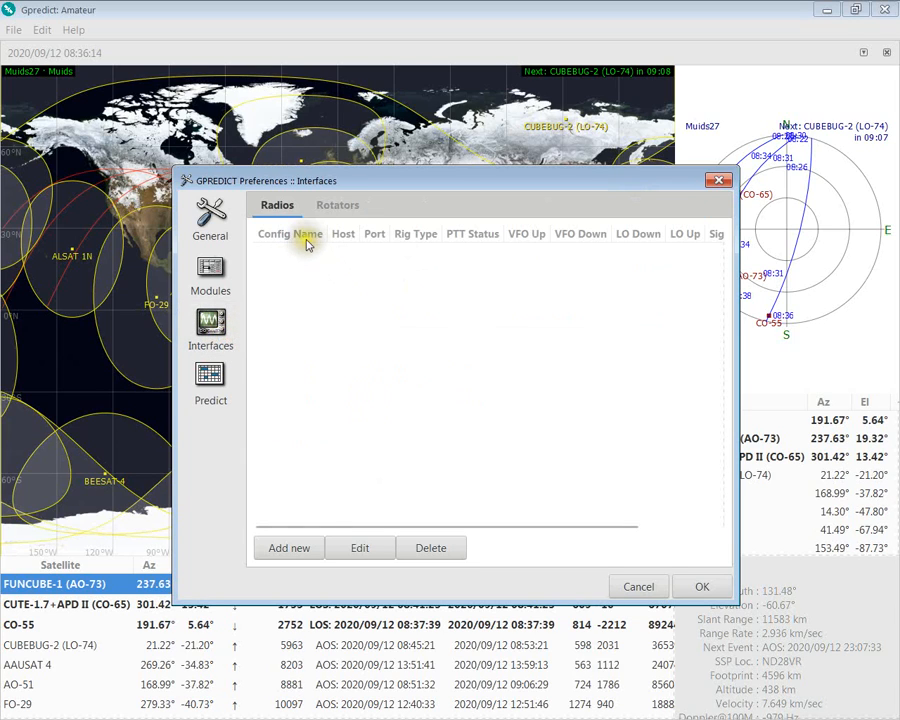
click(294, 548)
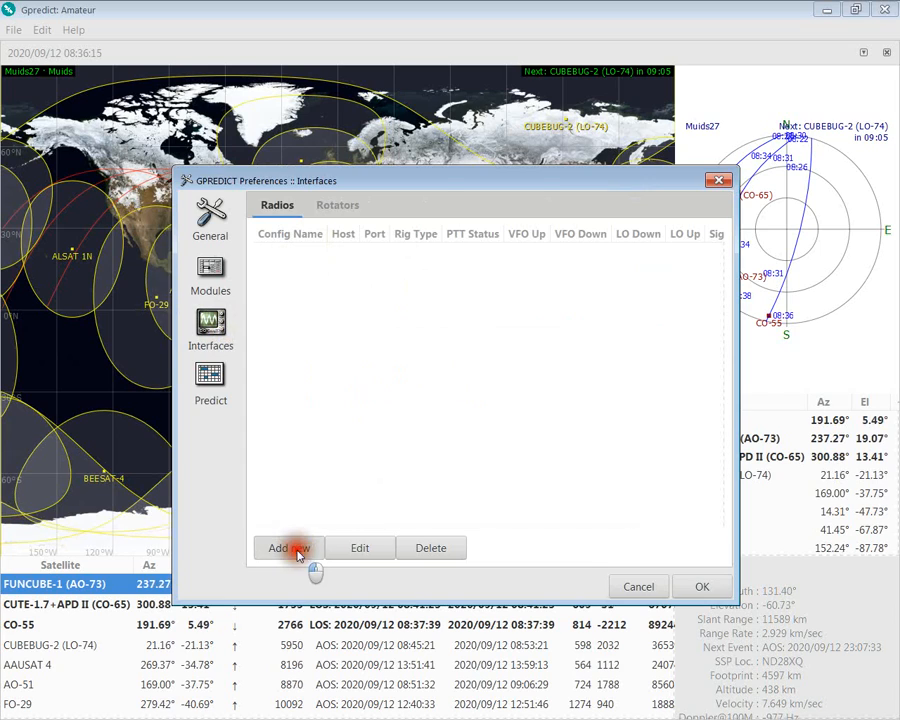
click(528, 302)
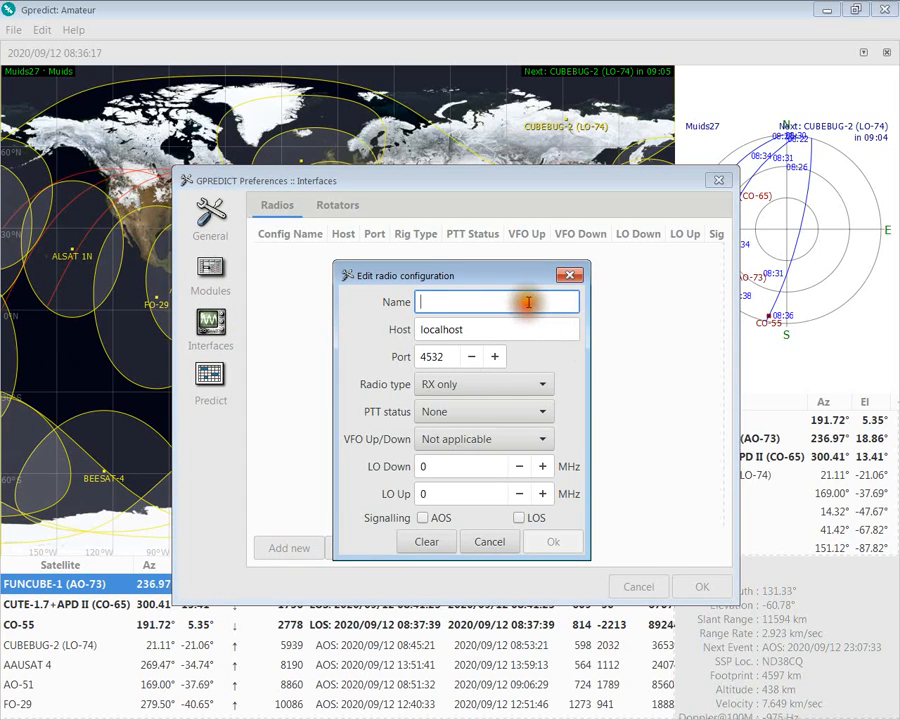
text(ft)
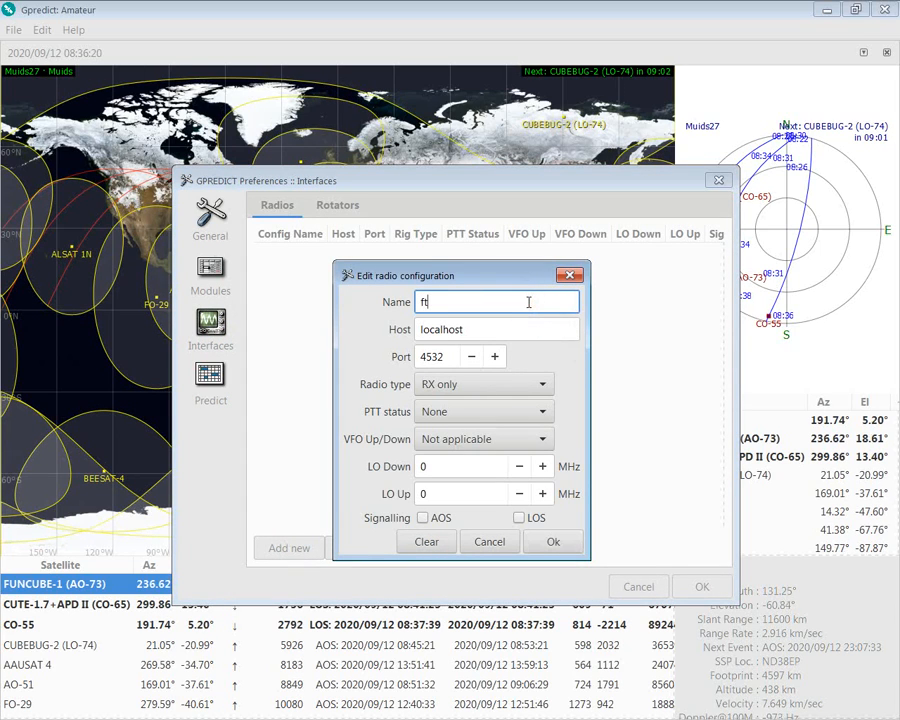
text(-817)
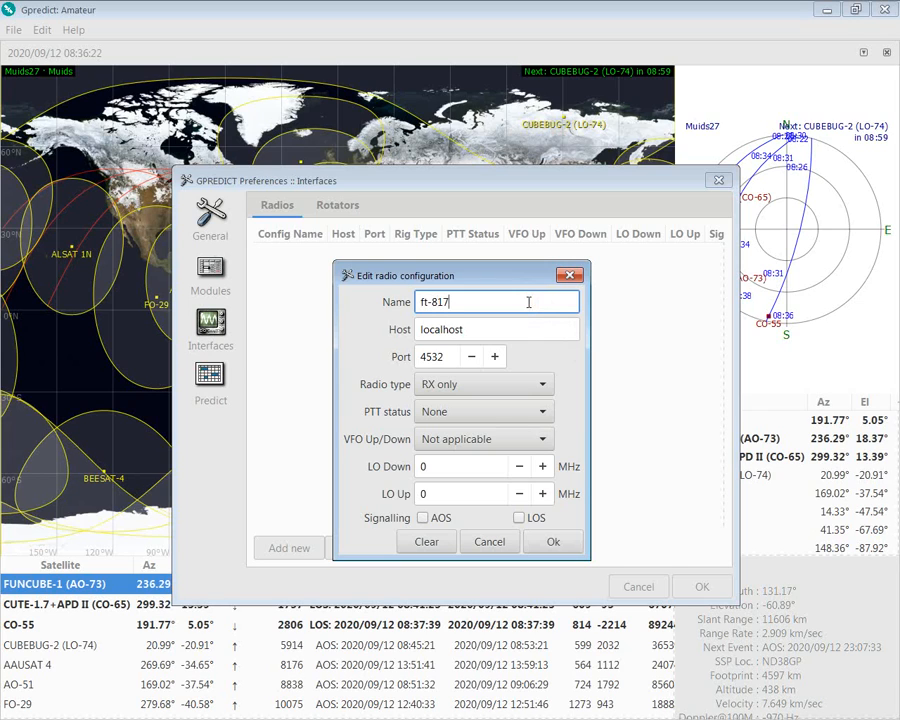
Set the radio type to FT817/857/897 (auto), PTT status to Read PTT and VFO Up/Down to SUB↑ / MAIN↓, and save the radio and preferences
click(514, 388)
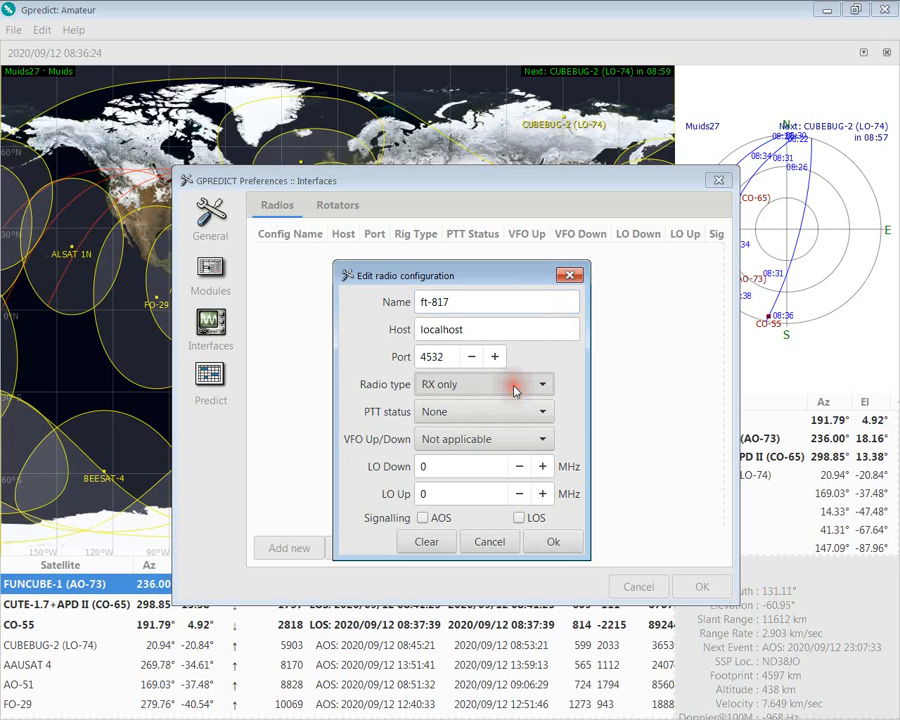
click(497, 474)
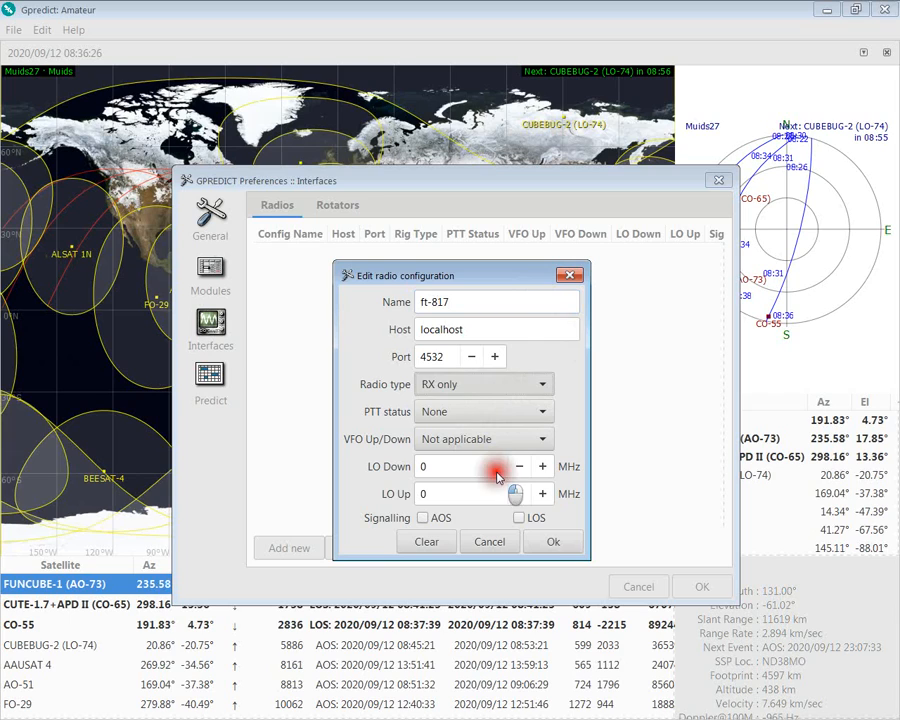
click(542, 415)
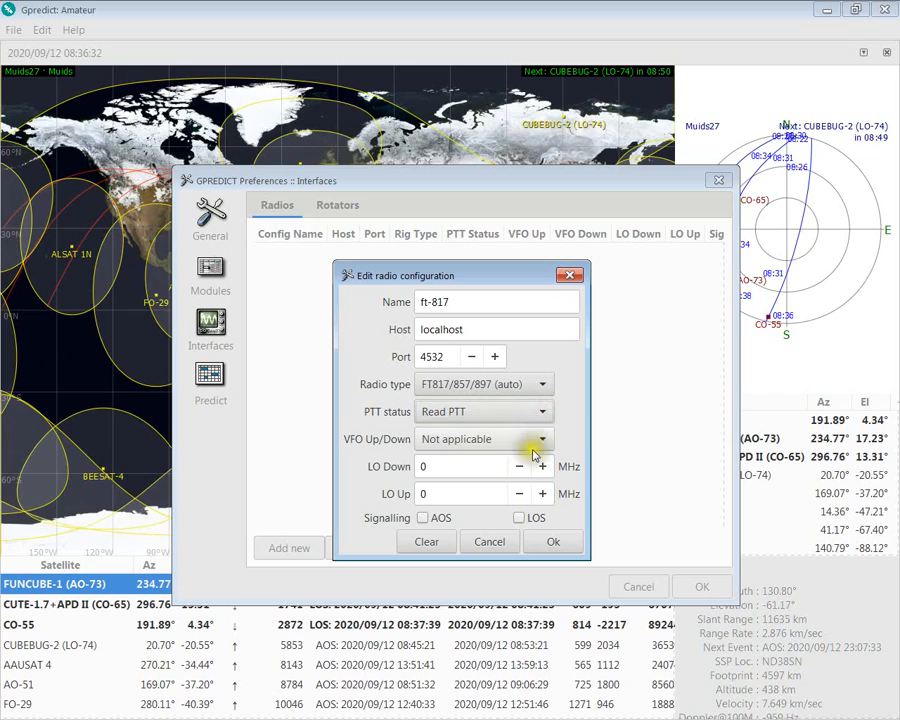
click(530, 440)
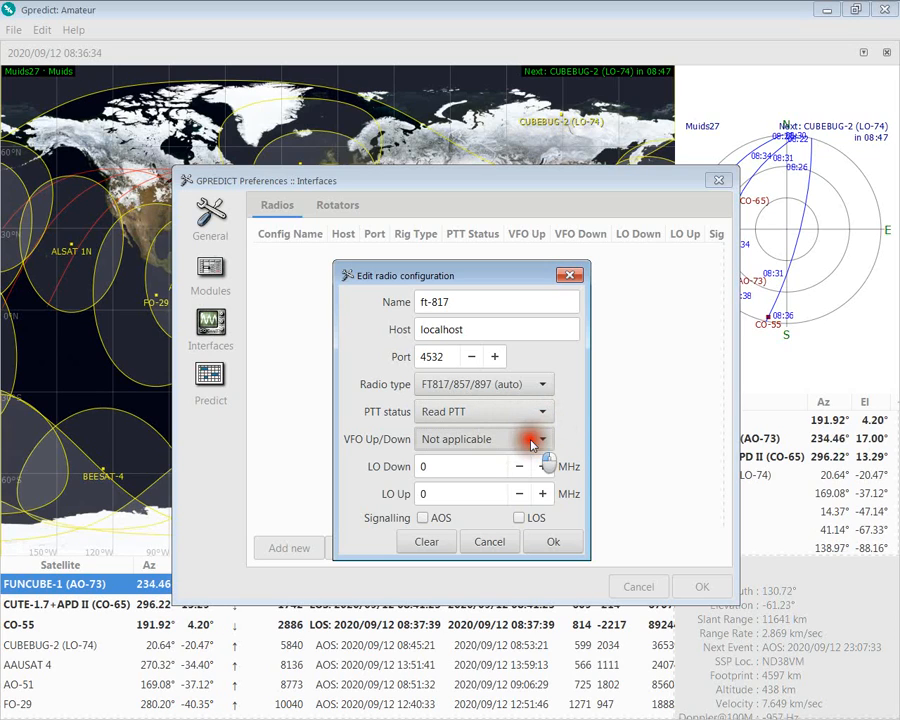
click(522, 455)
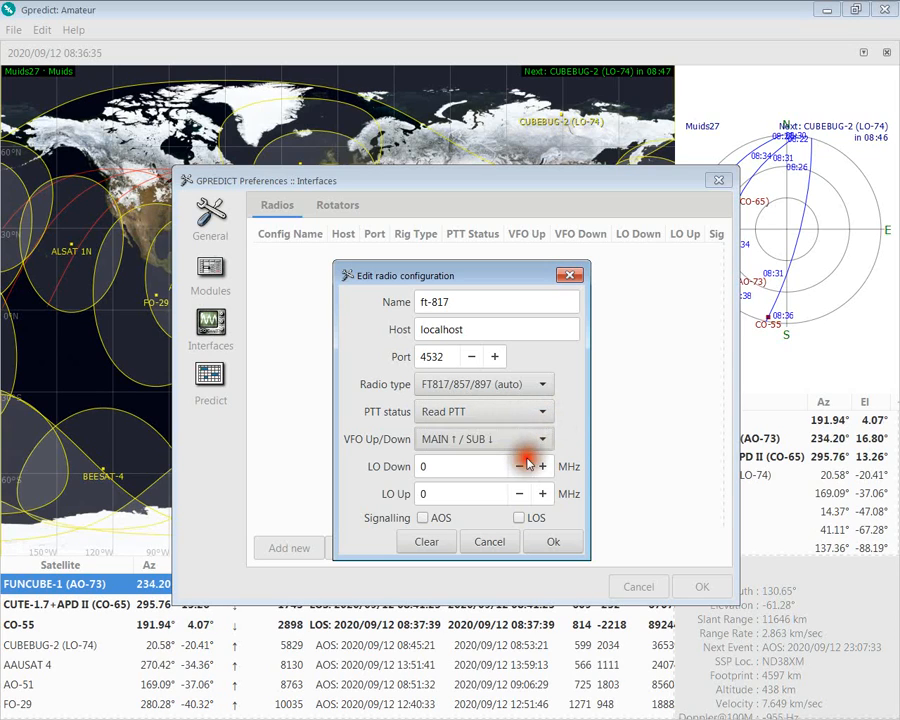
click(486, 459)
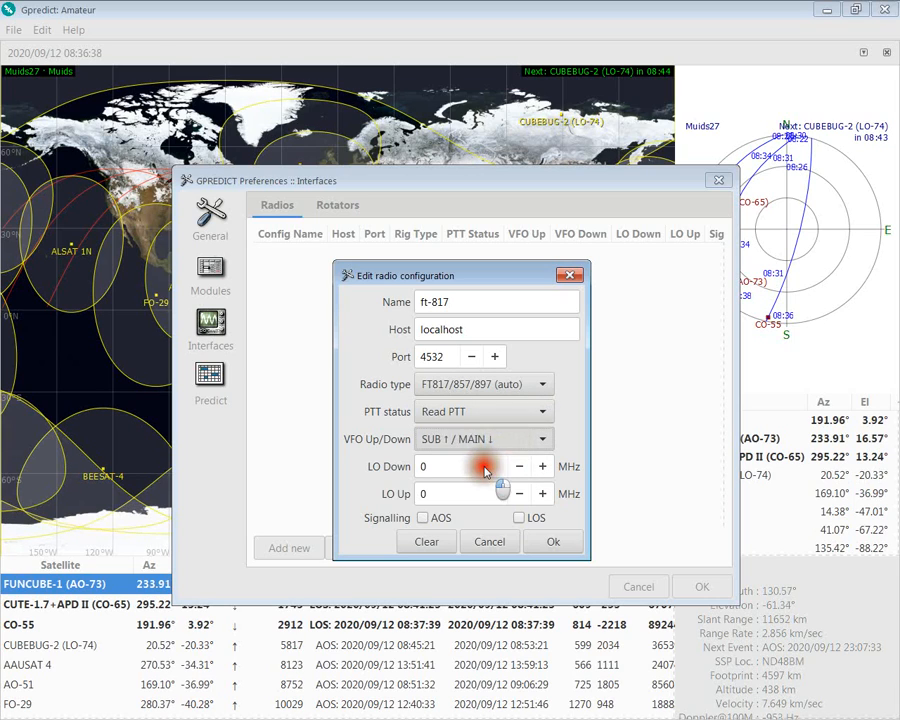
click(555, 543)
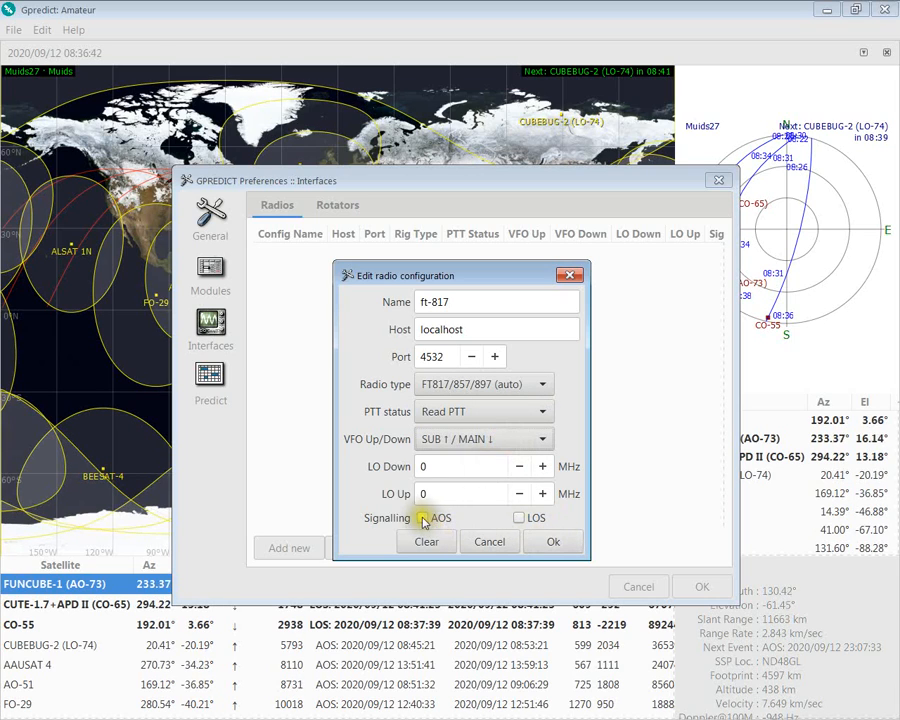
click(554, 544)
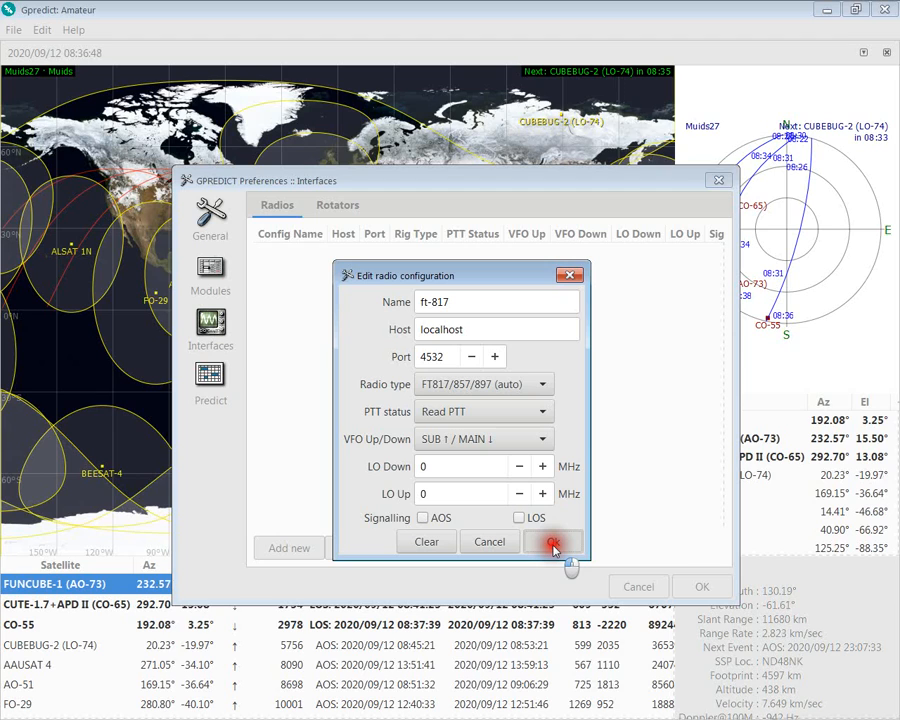
click(554, 544)
click(352, 253)
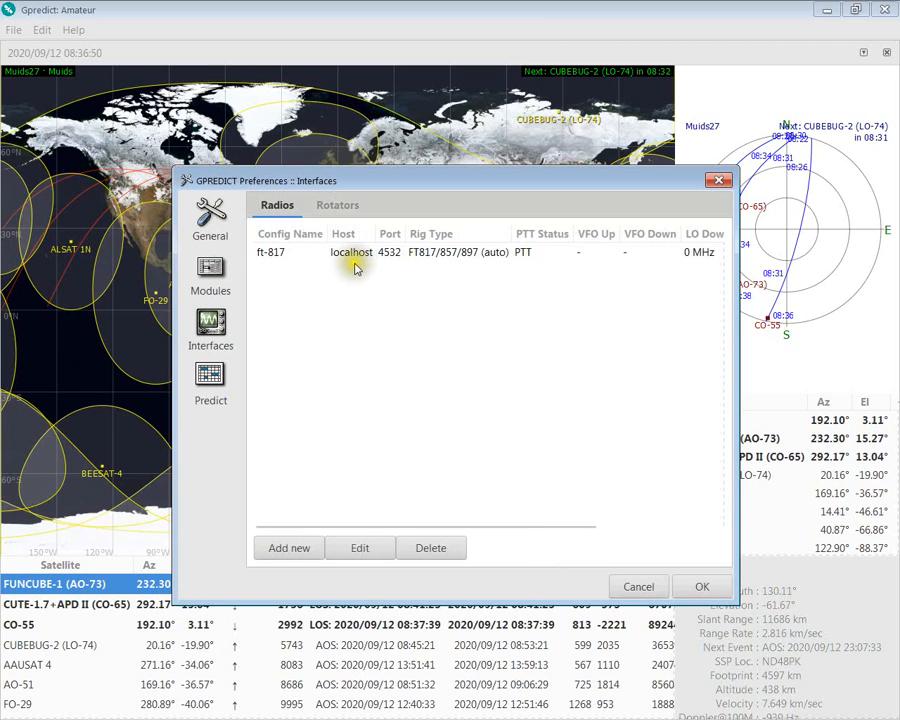
click(702, 587)
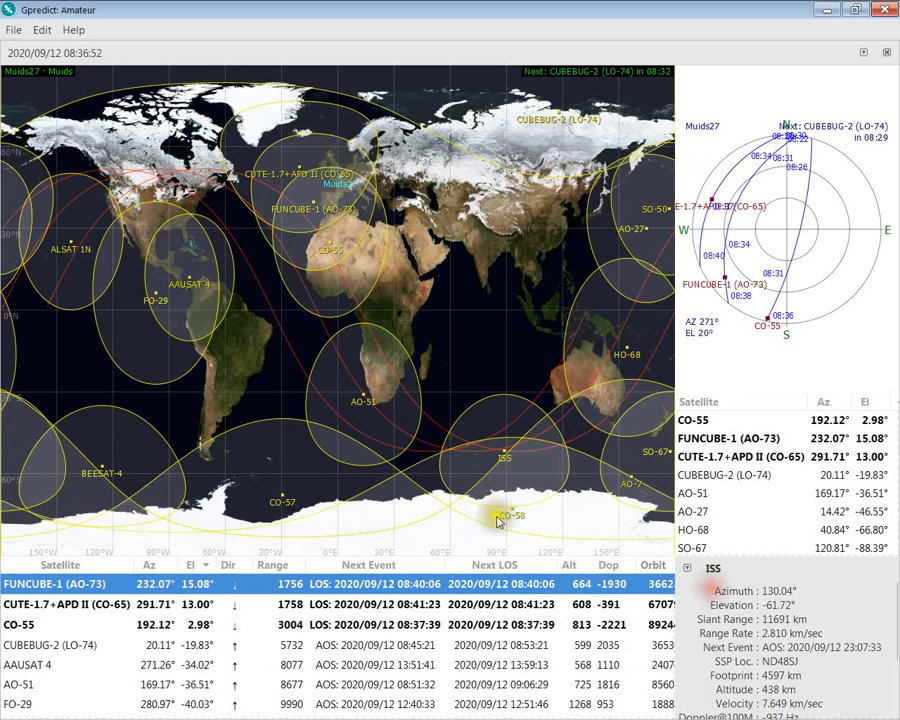
Reopen the preferences and examine the options of a new rotator configuration, including the azimuth type, closing it without saving
click(42, 30)
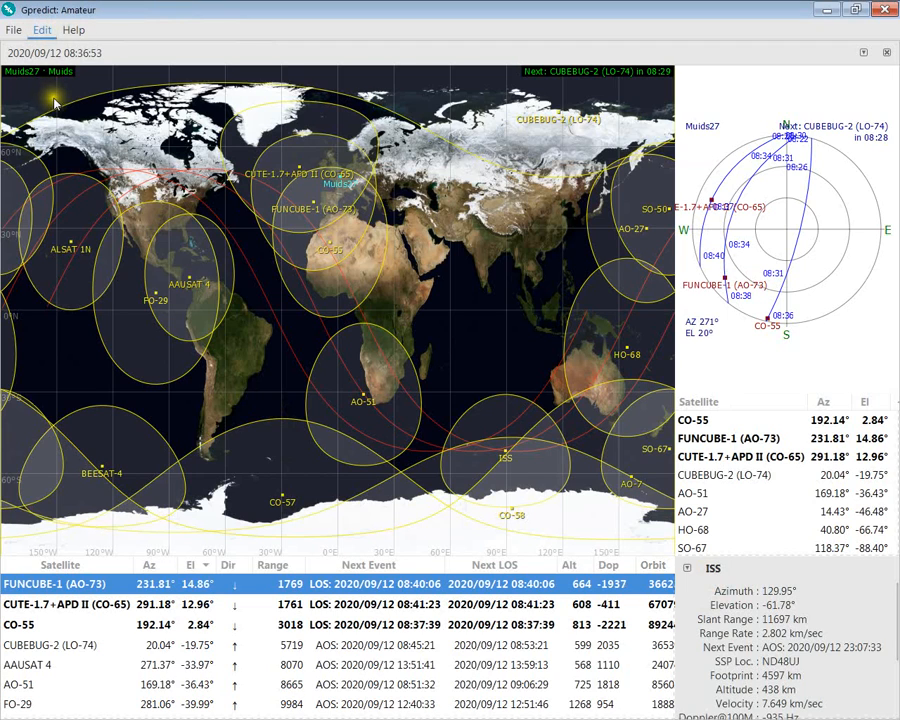
click(50, 94)
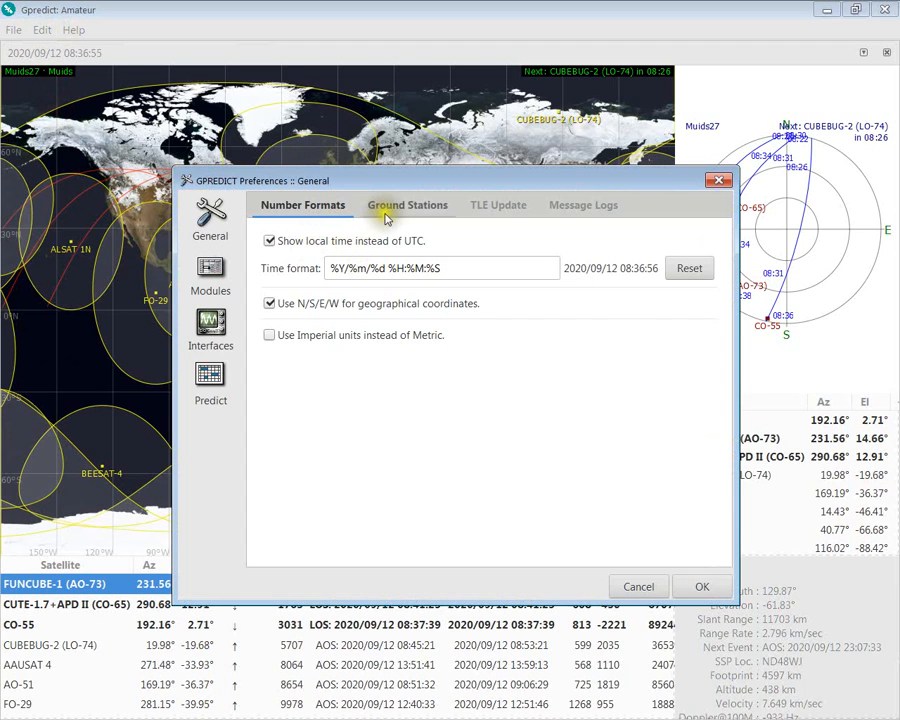
click(205, 343)
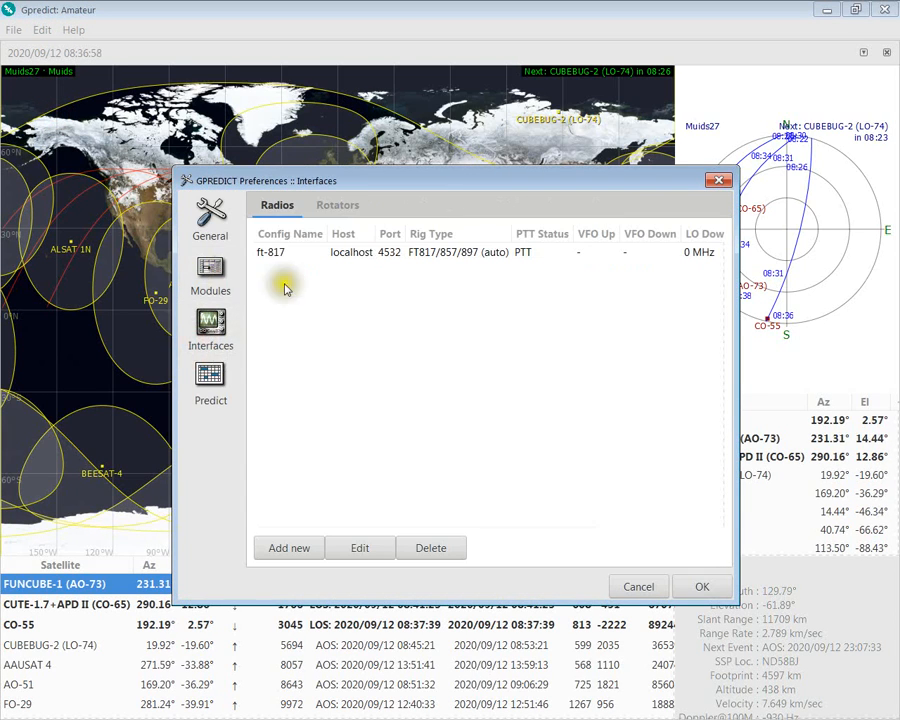
click(335, 208)
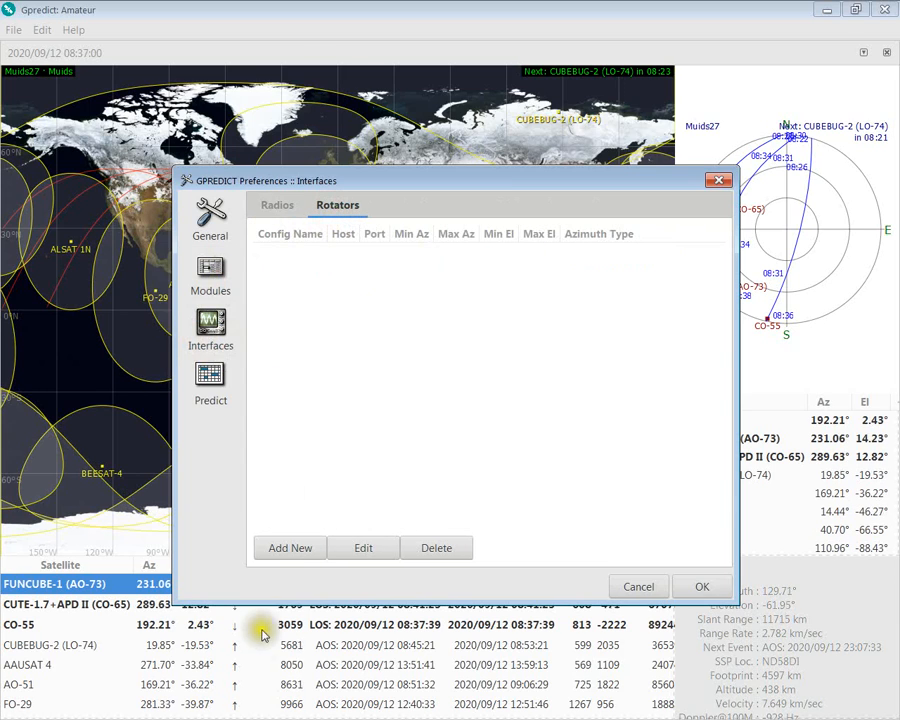
click(291, 548)
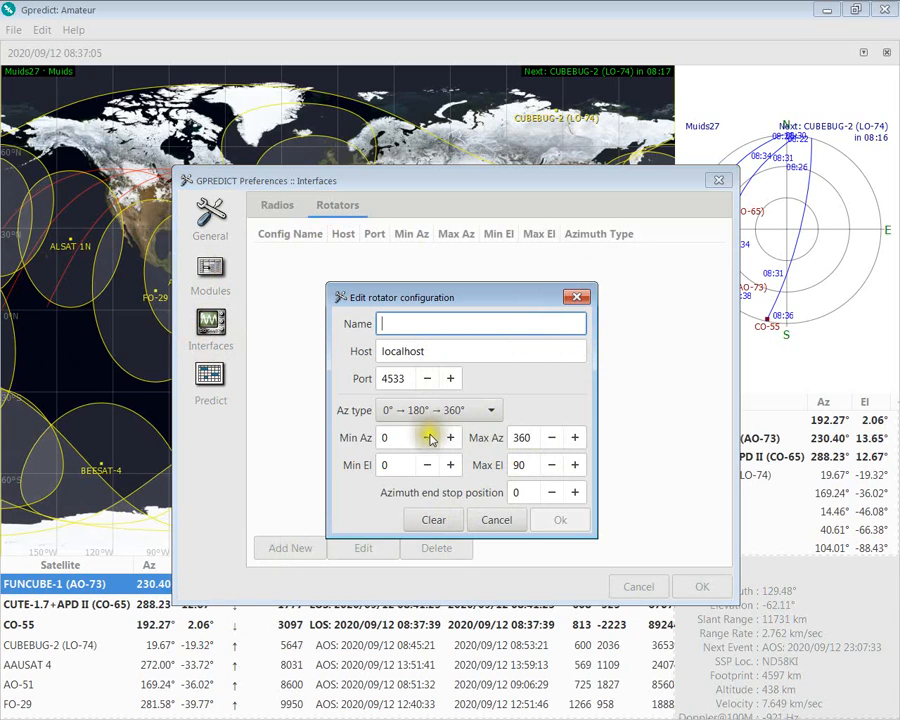
click(500, 411)
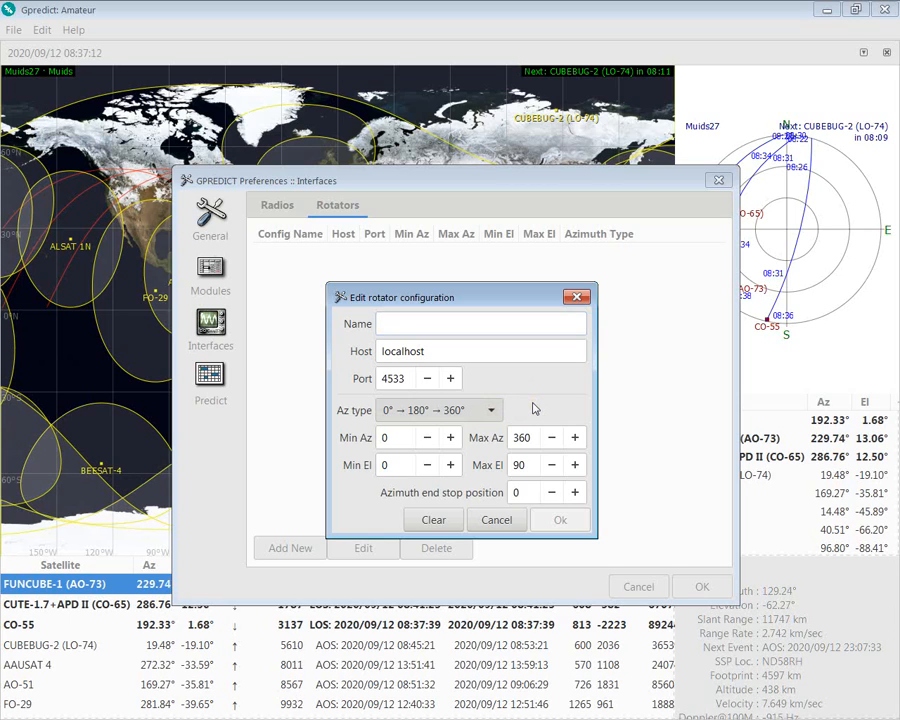
click(574, 301)
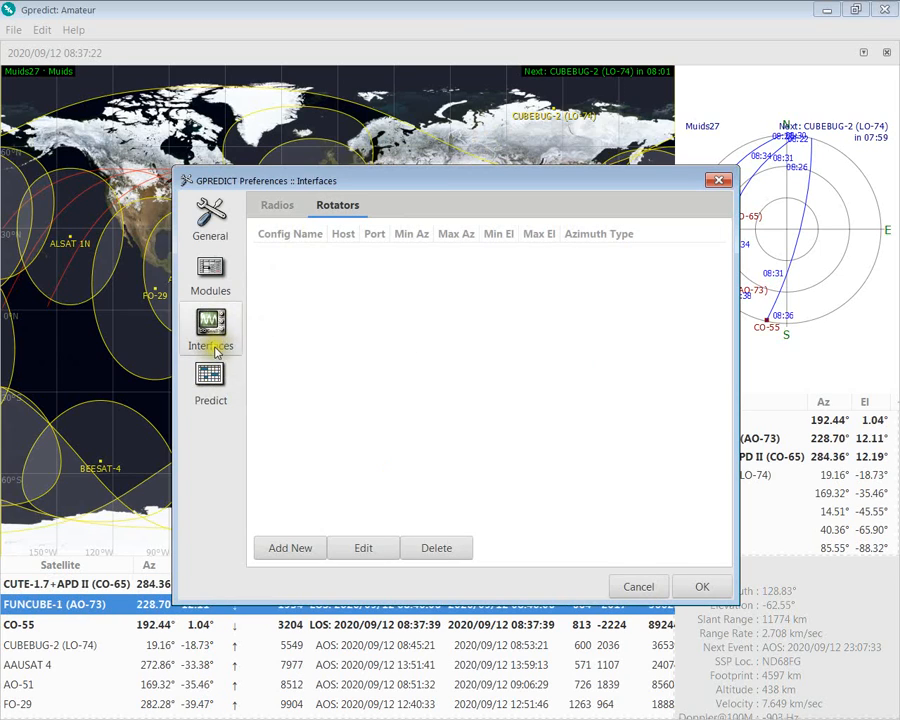
Review the Predict preferences for pass conditions, multiple passes, single pass and Sky at a Glance, and leave without saving changes
click(210, 383)
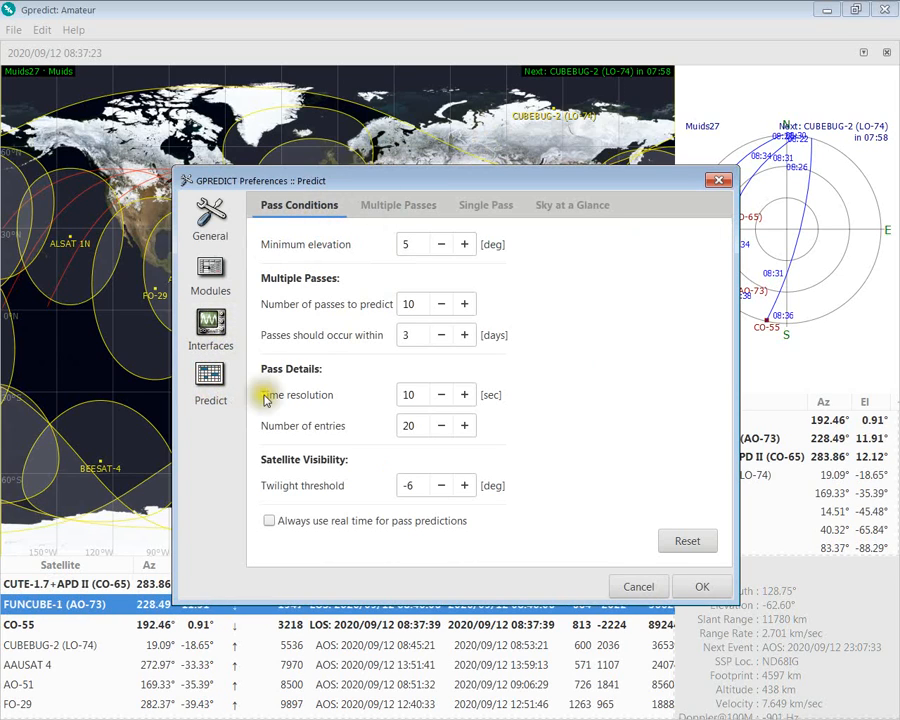
click(397, 210)
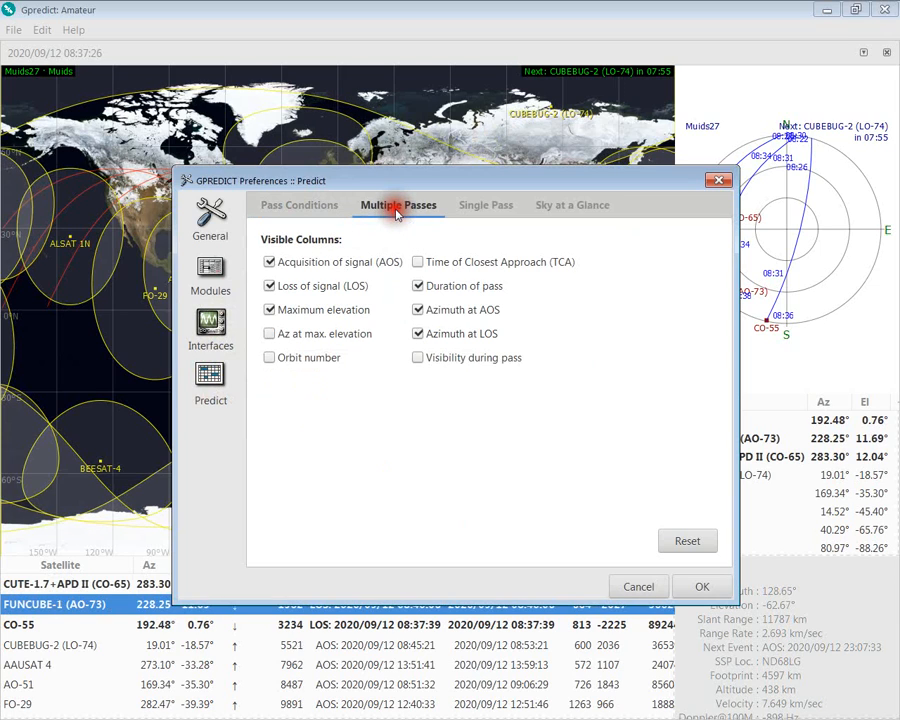
click(491, 207)
click(545, 205)
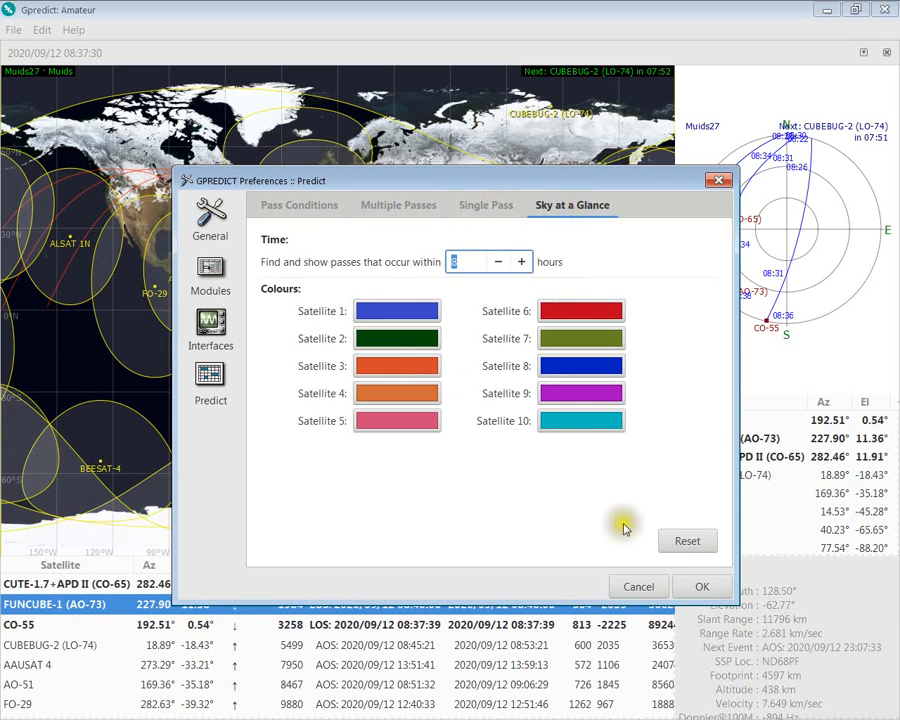
click(638, 586)
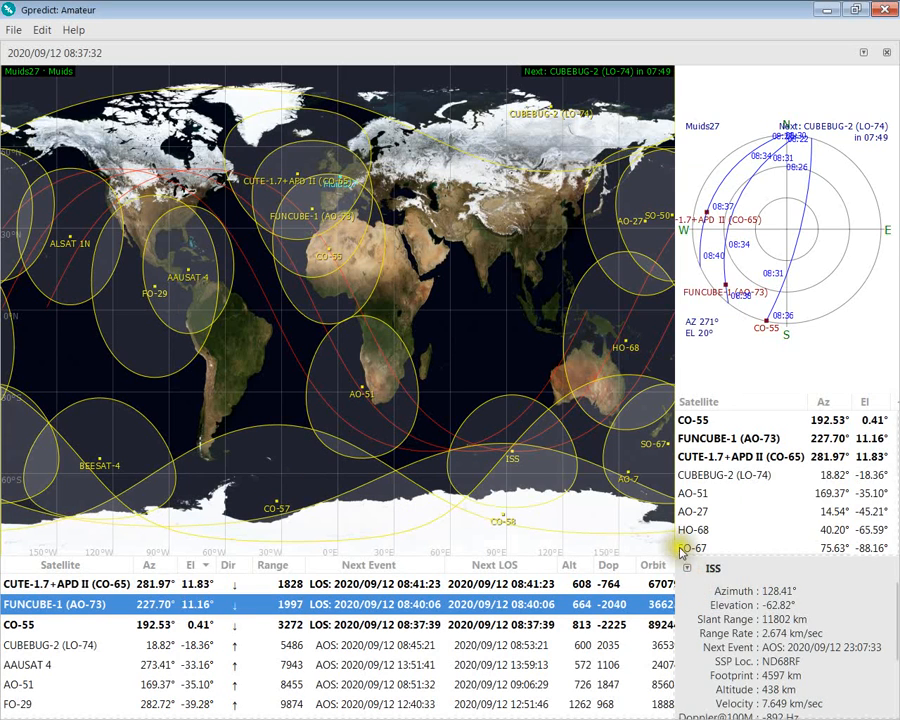